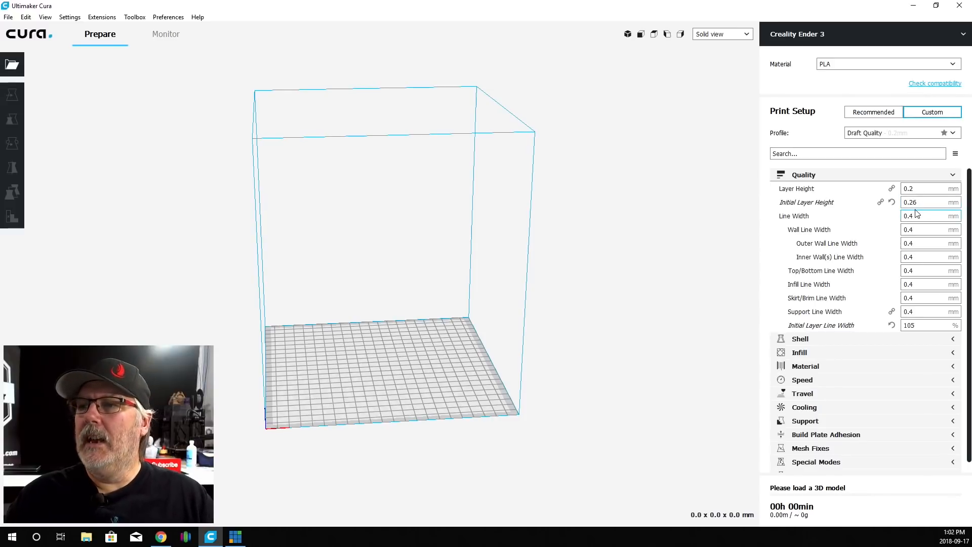
Step: Collapse the Quality settings, expand the Shell settings and set Wall Thickness to 1.2 mm
{"action": "mouse_move", "coordinate": [918, 215]}
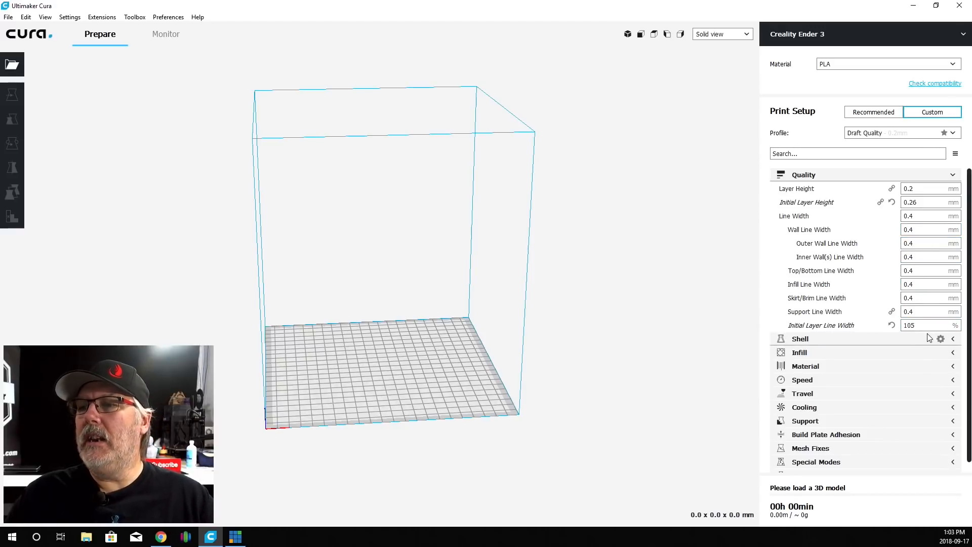
{"action": "mouse_move", "coordinate": [919, 327]}
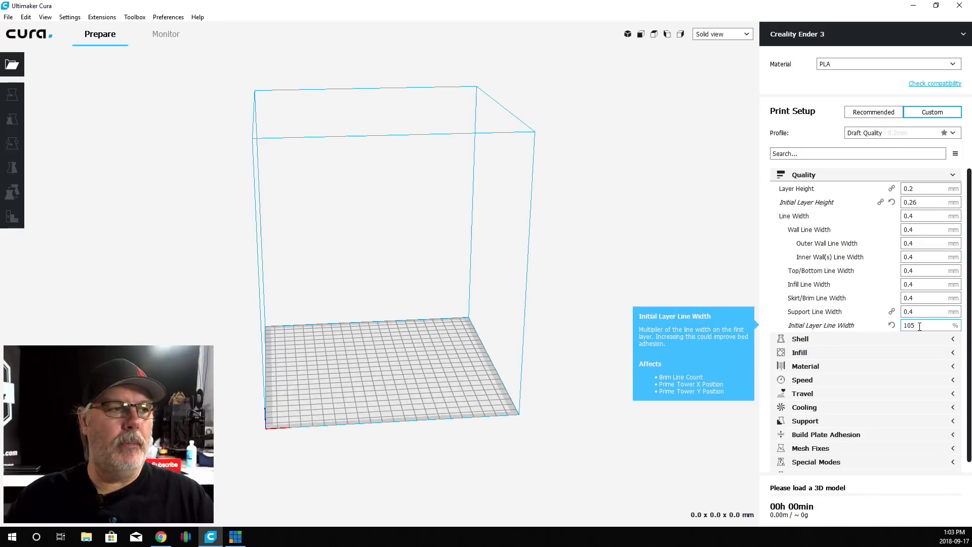
{"action": "left_click", "coordinate": [954, 175]}
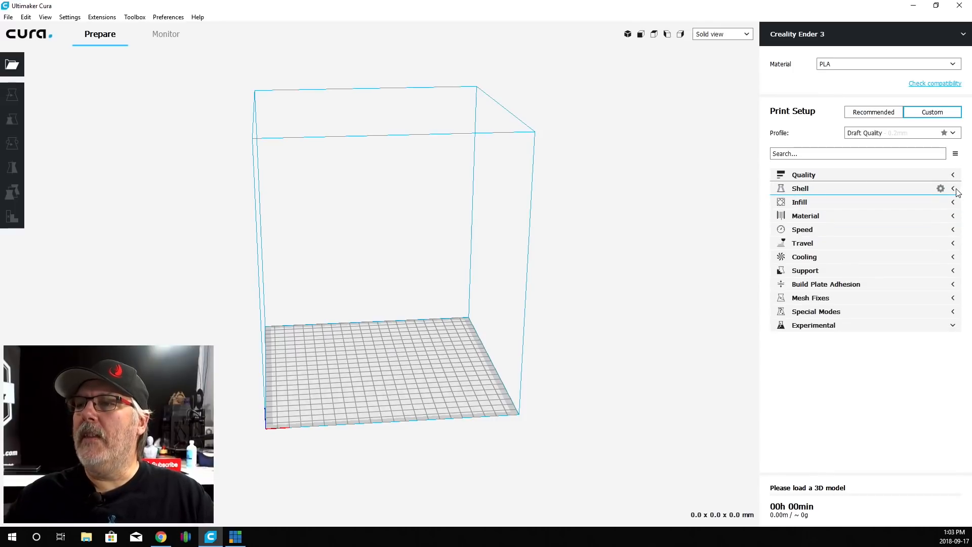
{"action": "left_click", "coordinate": [956, 191]}
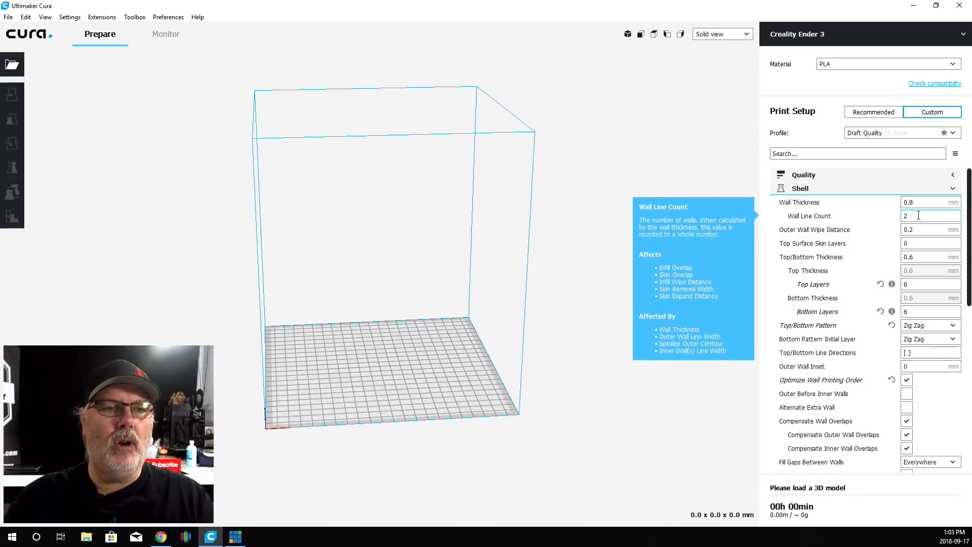
{"action": "left_click_drag", "start_coordinate": [920, 202], "coordinate": [890, 205]}
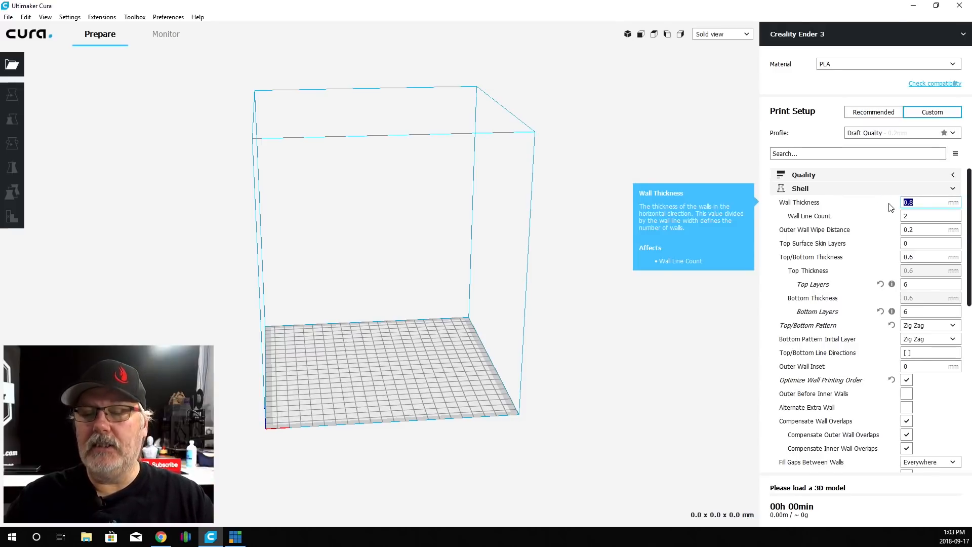
{"action": "type", "text": "1.2"}
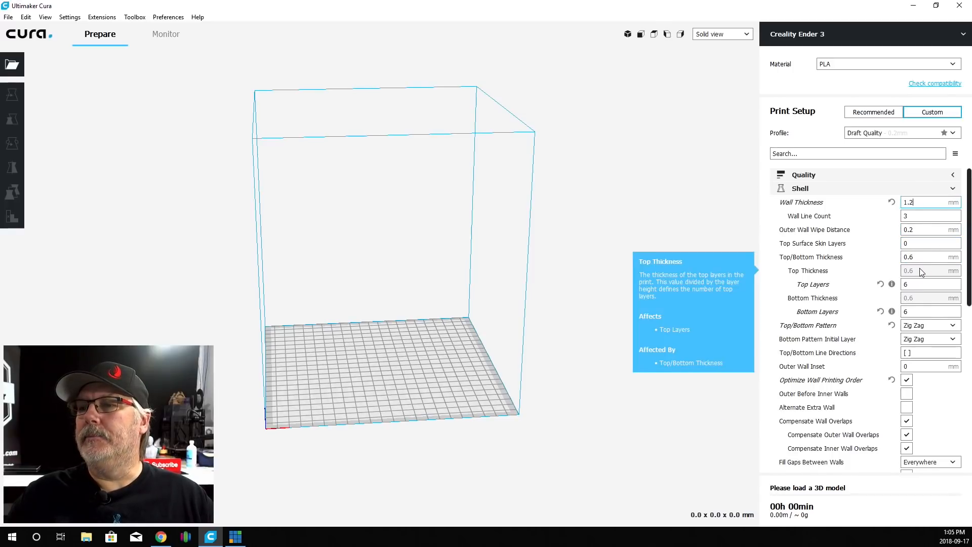
Step: Examine the Shell settings for top and bottom layers, top/bottom pattern, wall printing order and wall overlap compensation
{"action": "mouse_move", "coordinate": [917, 285]}
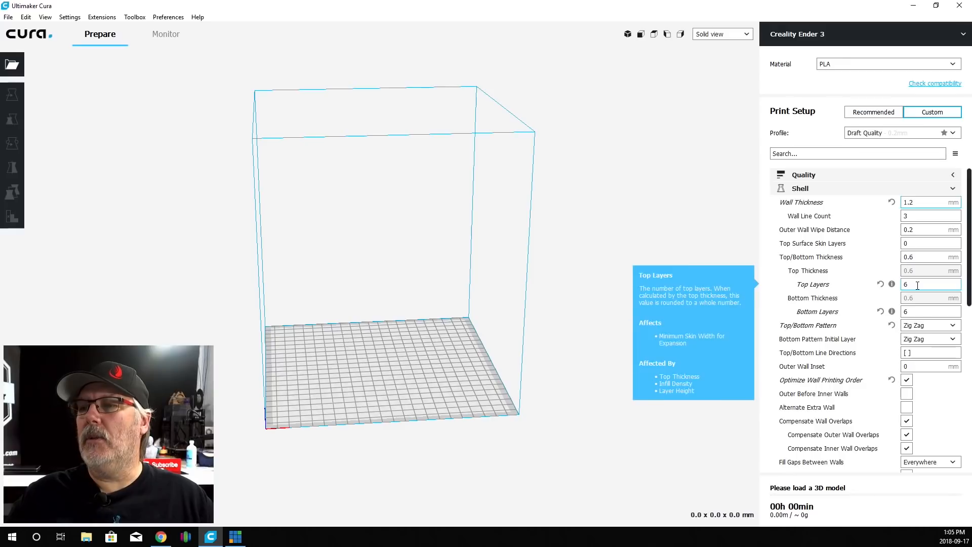
{"action": "mouse_move", "coordinate": [920, 312]}
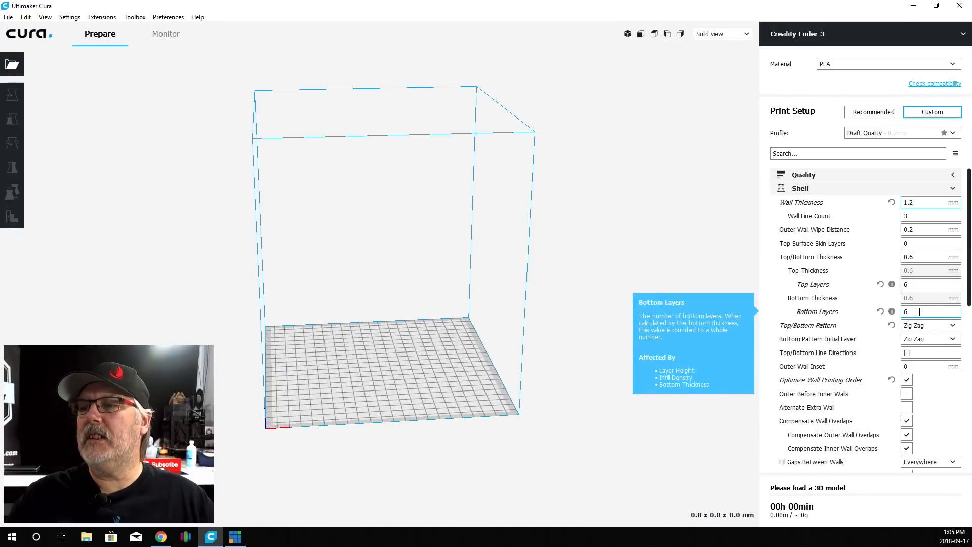
{"action": "mouse_move", "coordinate": [929, 328]}
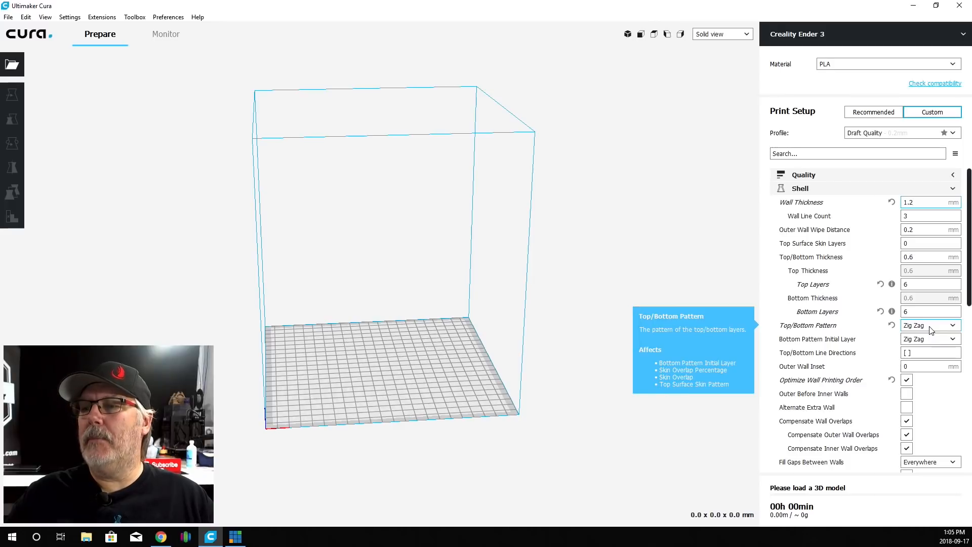
{"action": "scroll", "coordinate": [932, 369], "scroll_direction": "down", "scroll_amount": 1}
{"action": "mouse_move", "coordinate": [933, 370]}
{"action": "mouse_move", "coordinate": [909, 350]}
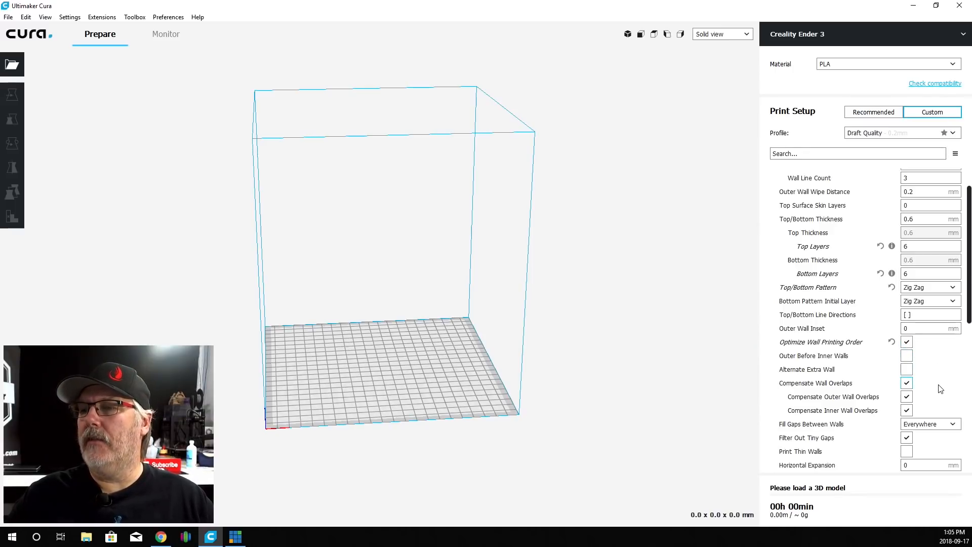
{"action": "mouse_move", "coordinate": [923, 399]}
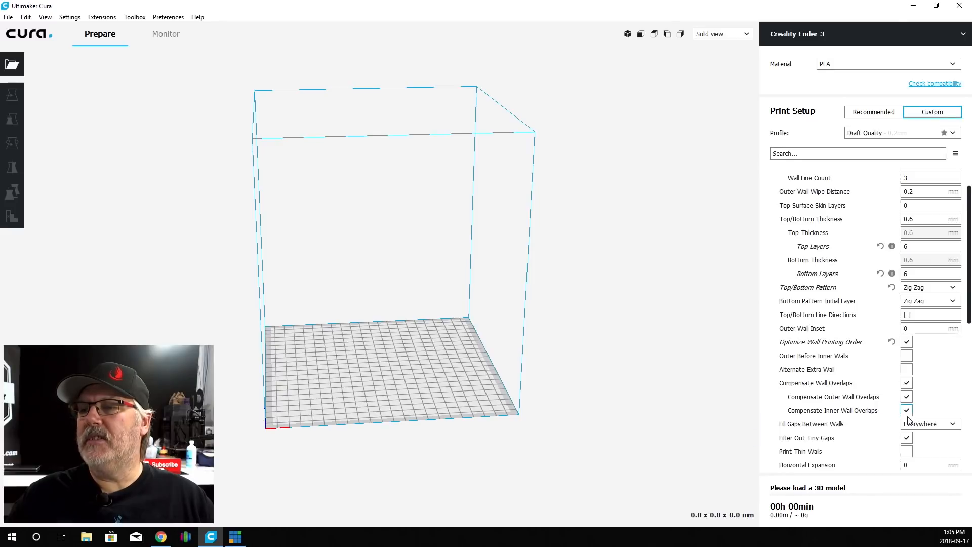
Step: Examine the remaining Shell settings for tiny gaps, small Z gaps and ironing, and collapse the Shell section
{"action": "scroll", "coordinate": [945, 402], "scroll_direction": "down", "scroll_amount": 3}
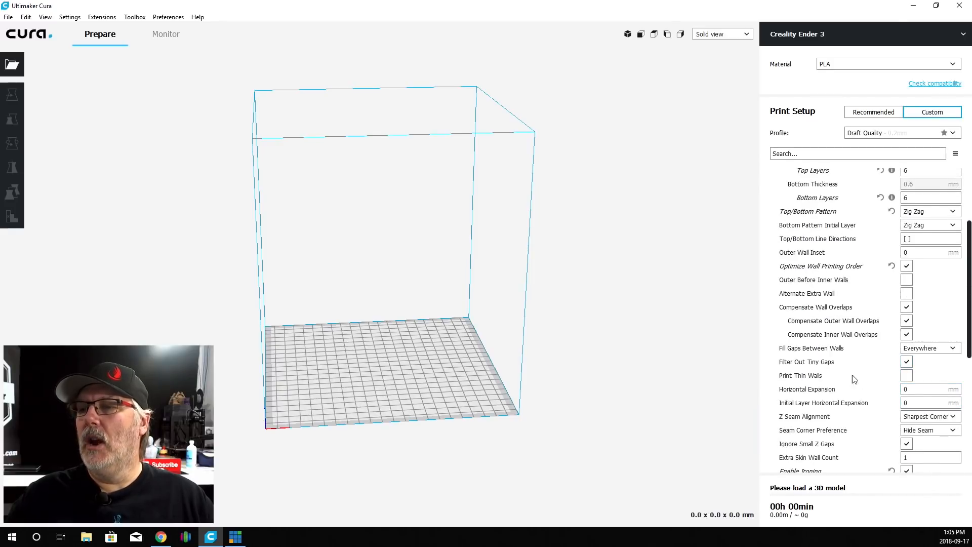
{"action": "mouse_move", "coordinate": [876, 360]}
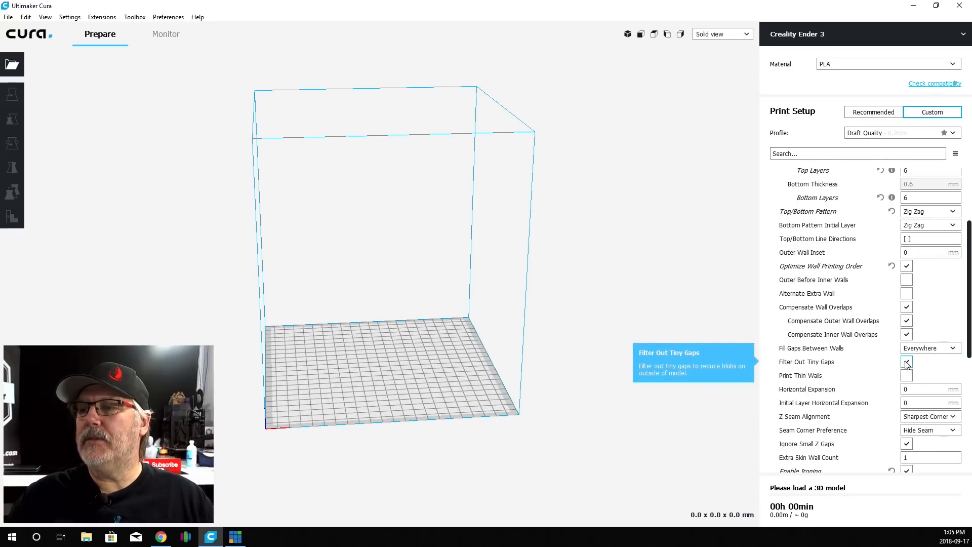
{"action": "scroll", "coordinate": [874, 402], "scroll_direction": "down", "scroll_amount": 1}
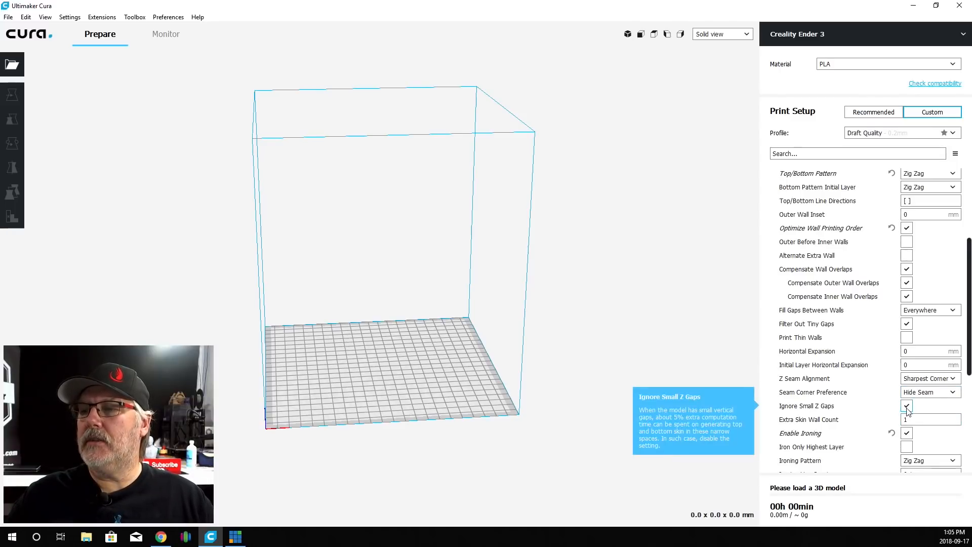
{"action": "scroll", "coordinate": [919, 413], "scroll_direction": "down", "scroll_amount": 1}
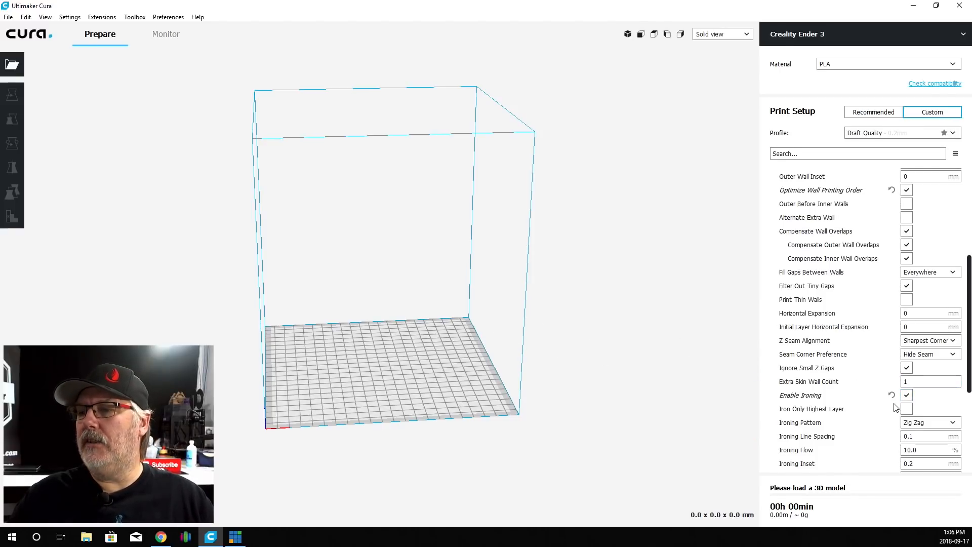
{"action": "scroll", "coordinate": [887, 417], "scroll_direction": "down", "scroll_amount": 1}
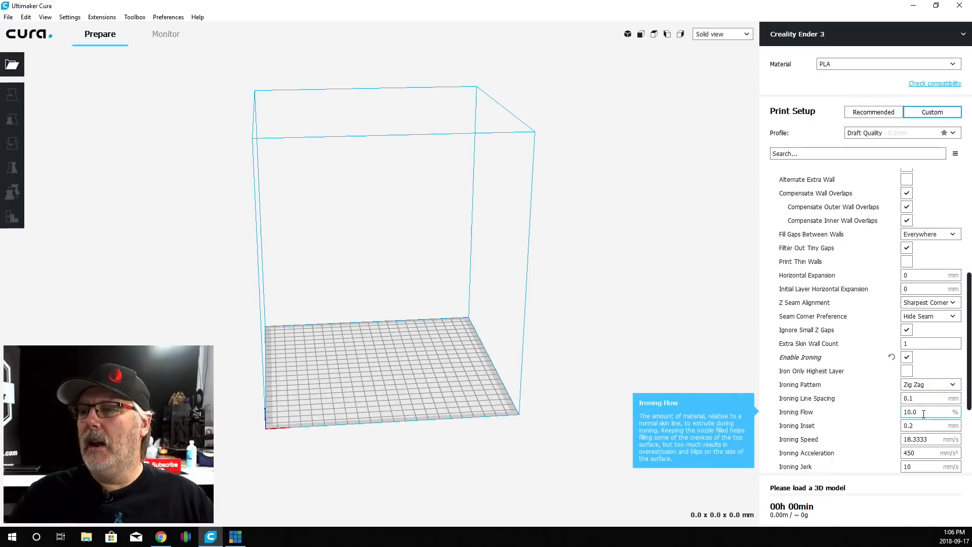
{"action": "scroll", "coordinate": [923, 413], "scroll_direction": "down", "scroll_amount": 3}
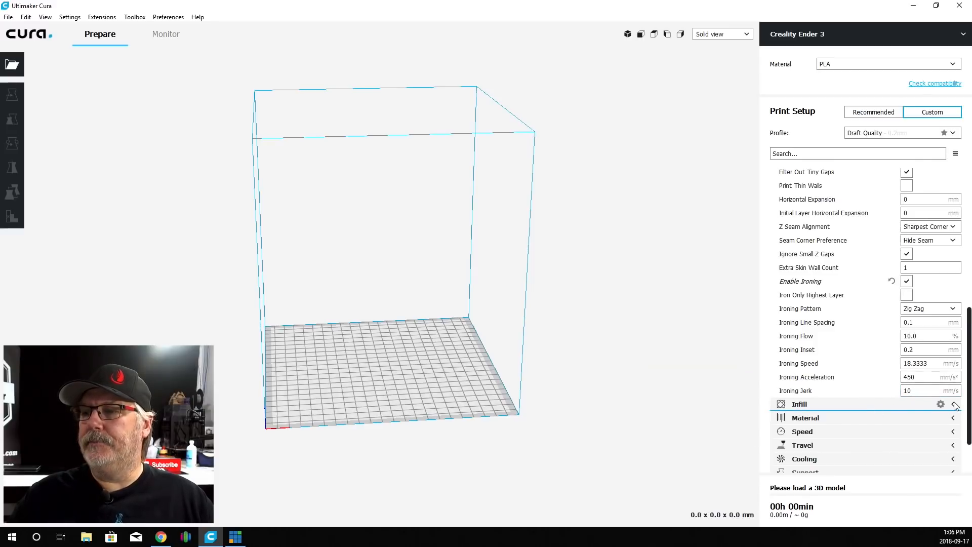
{"action": "scroll", "coordinate": [965, 218], "scroll_direction": "up", "scroll_amount": 5}
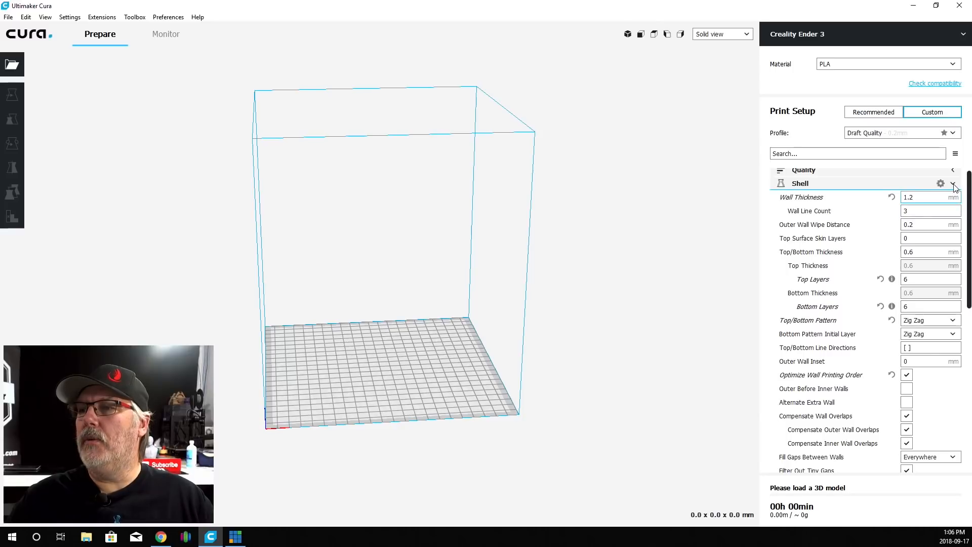
{"action": "left_click", "coordinate": [953, 187]}
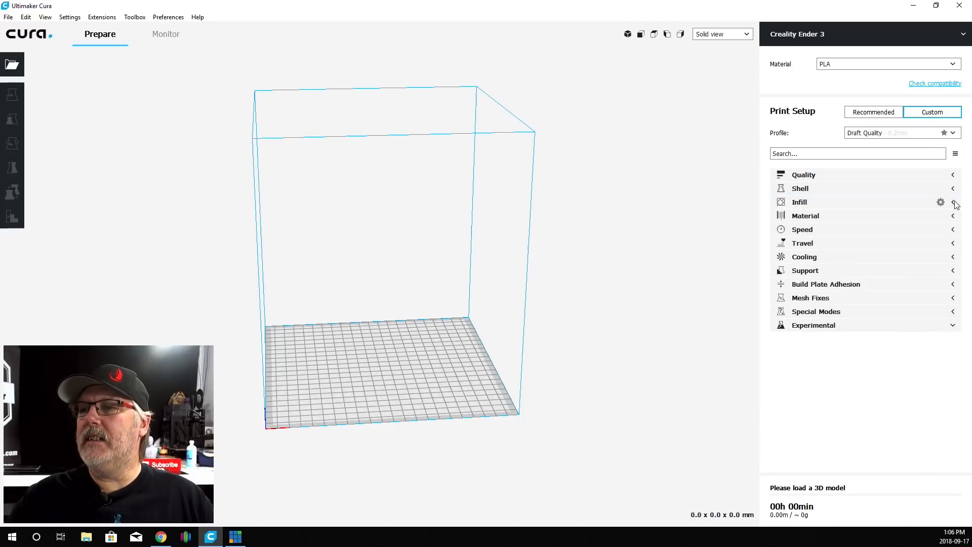
Step: Expand the Infill settings, examine density, pattern, overlap, layer thickness and skin removal options, and collapse the section
{"action": "left_click", "coordinate": [952, 202]}
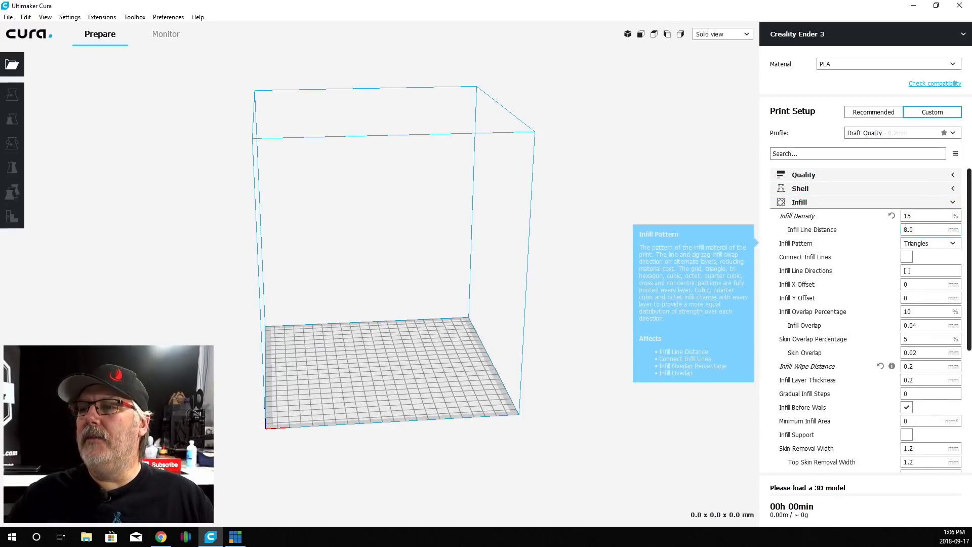
{"action": "mouse_move", "coordinate": [921, 217]}
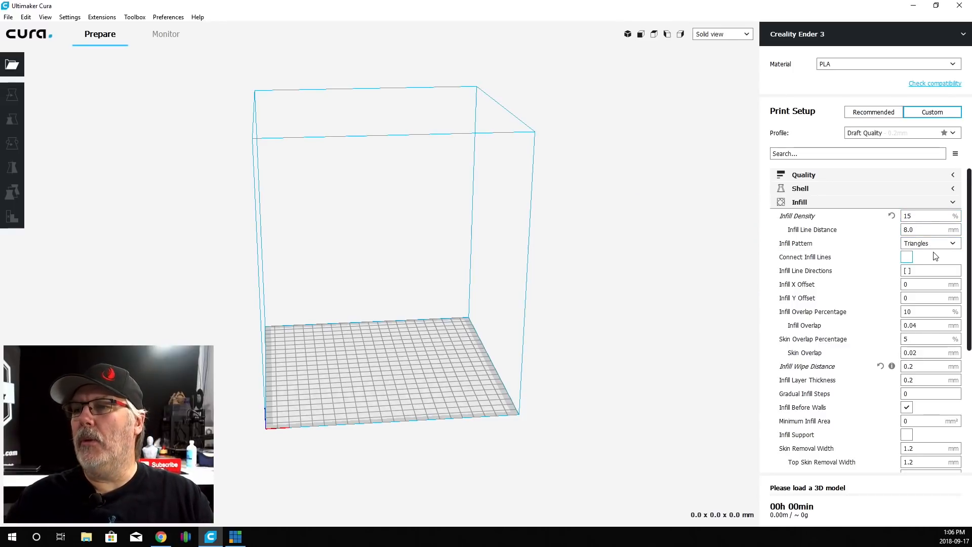
{"action": "mouse_move", "coordinate": [936, 258]}
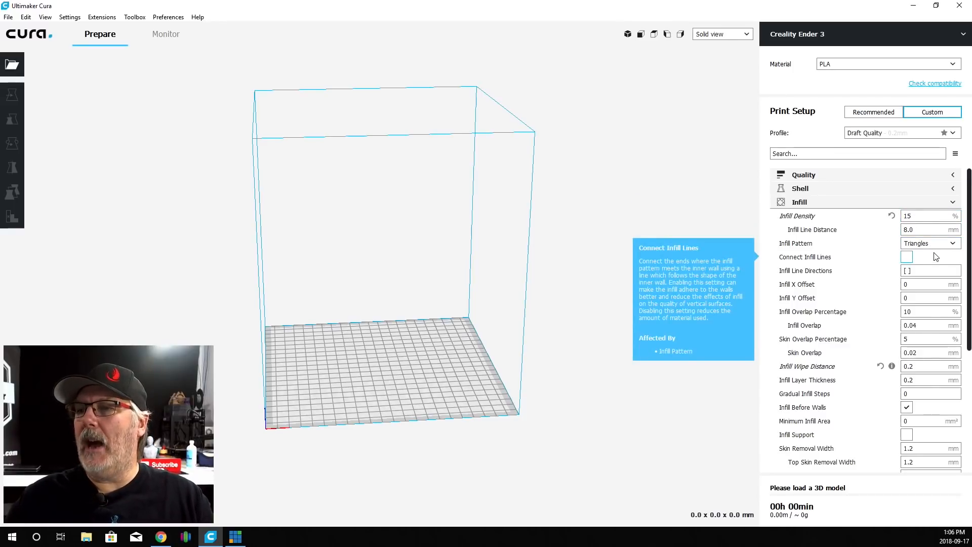
{"action": "mouse_move", "coordinate": [927, 340]}
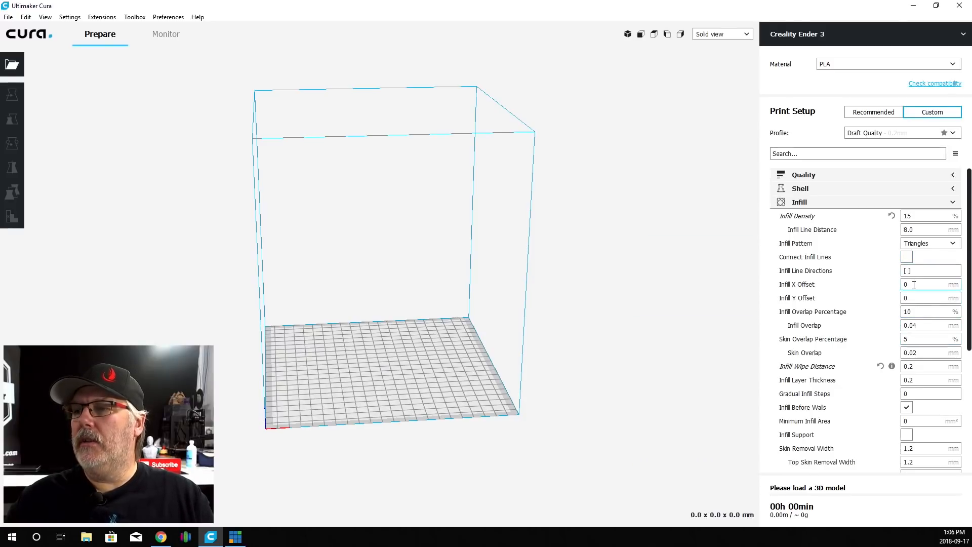
{"action": "mouse_move", "coordinate": [917, 313]}
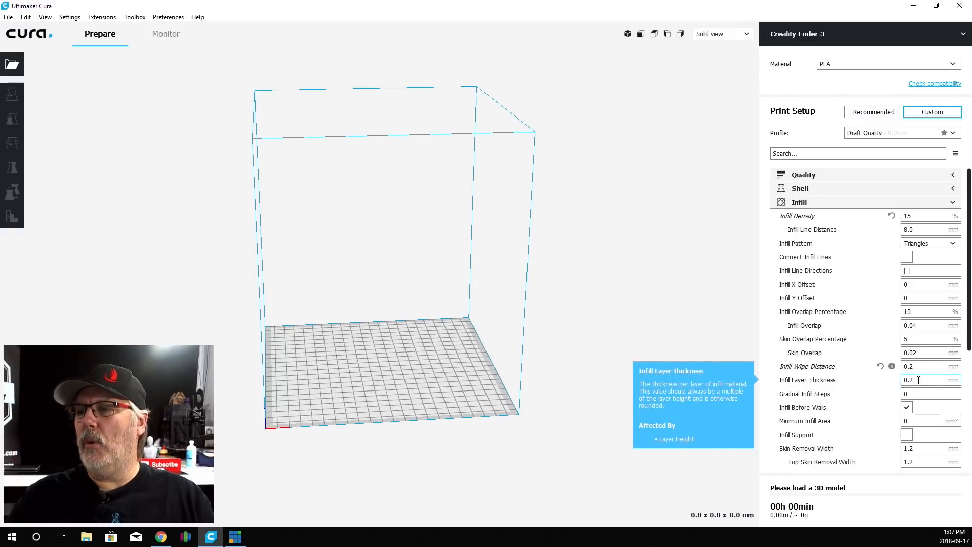
{"action": "scroll", "coordinate": [919, 381], "scroll_direction": "down", "scroll_amount": 5}
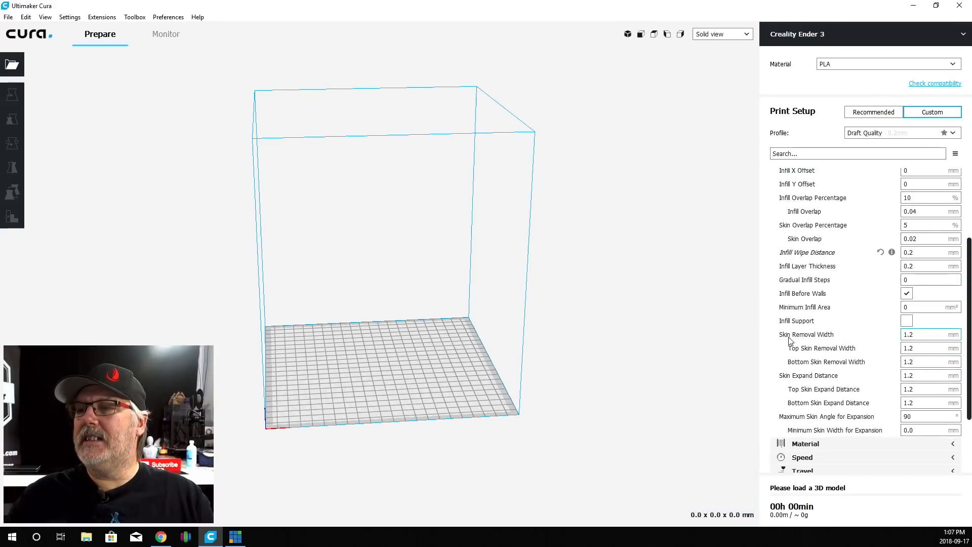
{"action": "mouse_move", "coordinate": [818, 341]}
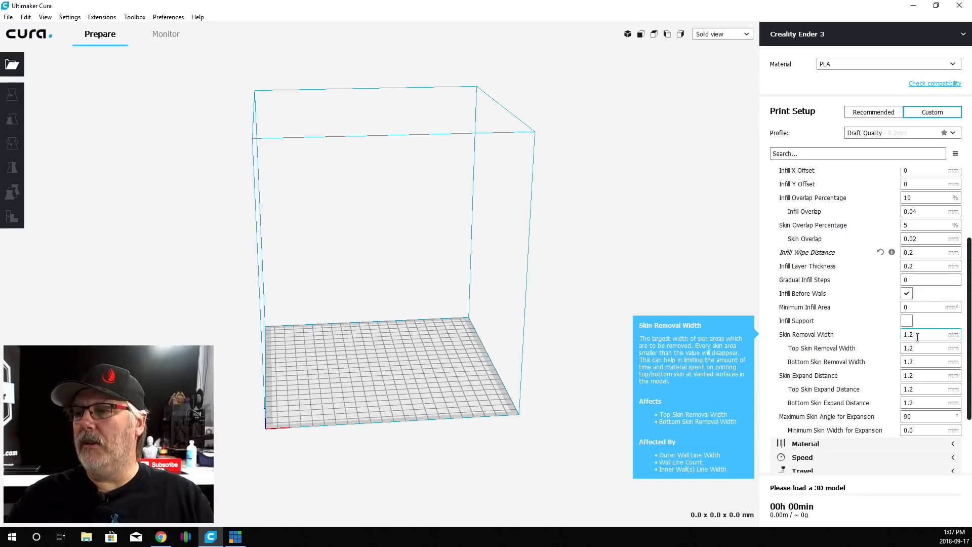
{"action": "scroll", "coordinate": [918, 337], "scroll_direction": "down", "scroll_amount": 3}
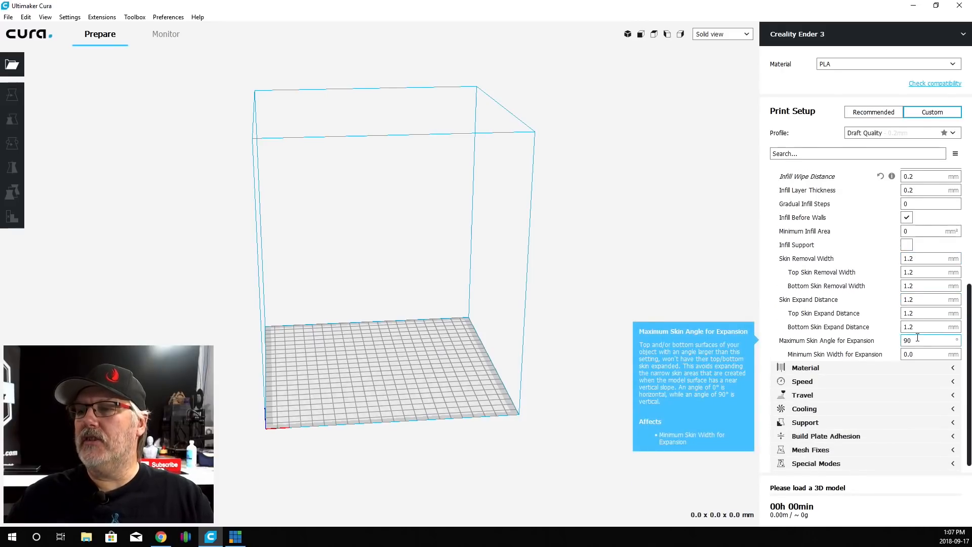
{"action": "scroll", "coordinate": [917, 338], "scroll_direction": "up", "scroll_amount": 7}
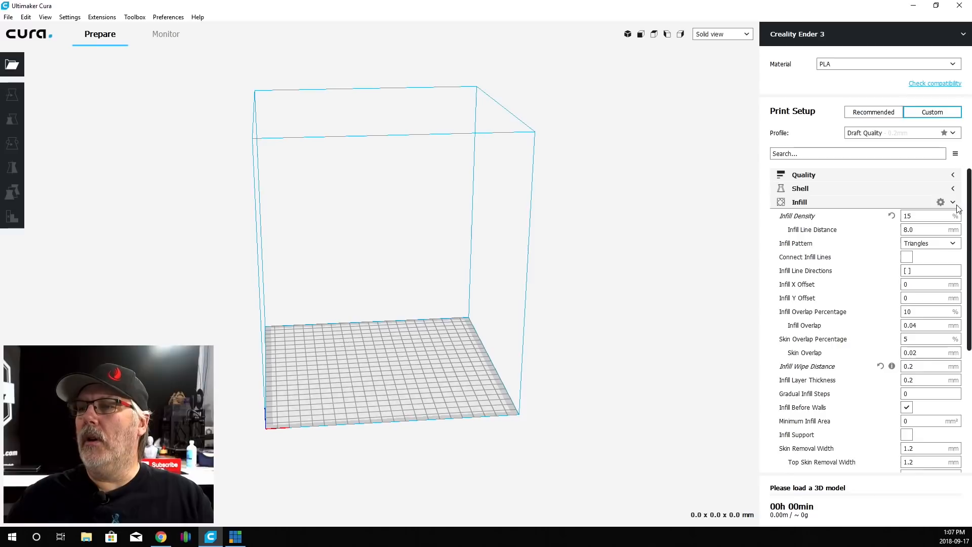
{"action": "left_click", "coordinate": [953, 203]}
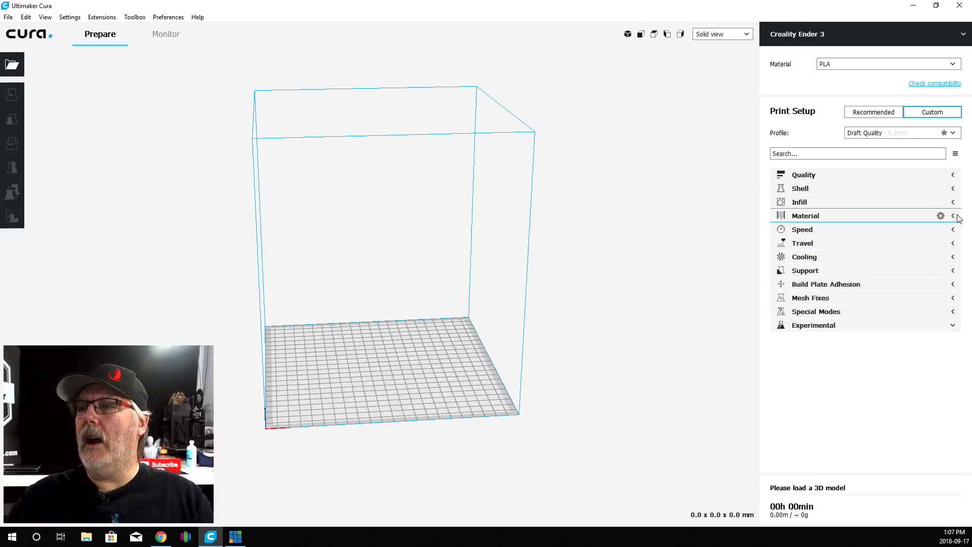
Step: Expand the Material settings and examine the printing and build plate temperatures, retraction and nozzle switch options
{"action": "left_click", "coordinate": [955, 217]}
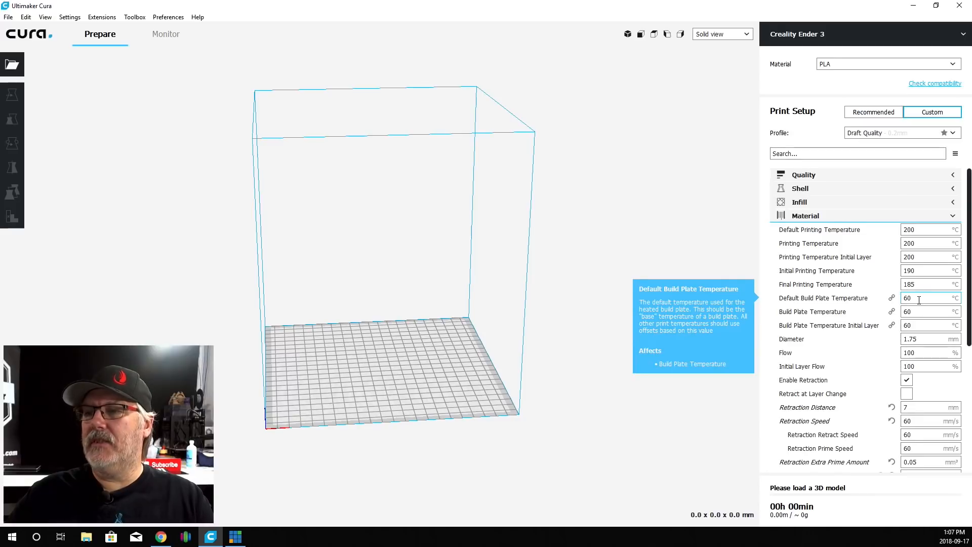
{"action": "scroll", "coordinate": [919, 300], "scroll_direction": "down", "scroll_amount": 3}
{"action": "mouse_move", "coordinate": [900, 281]}
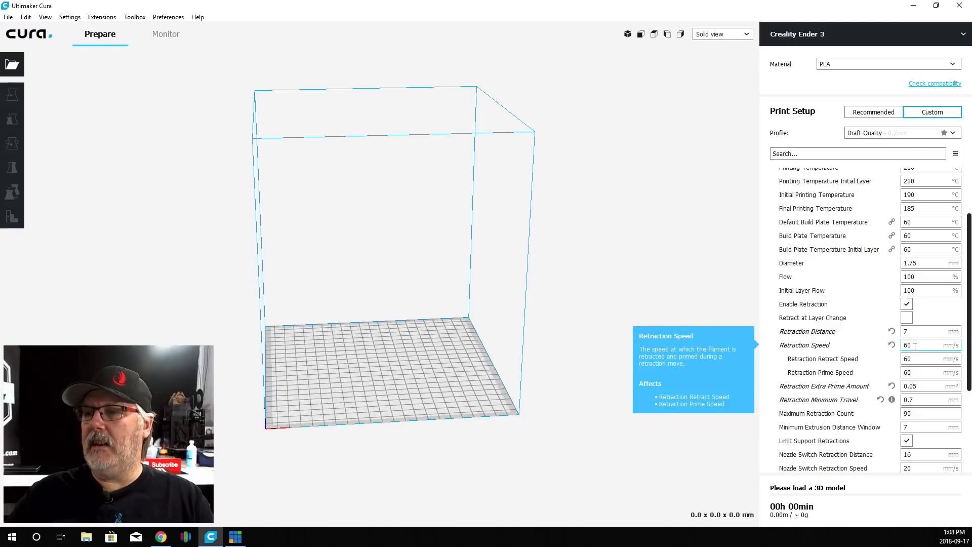
{"action": "scroll", "coordinate": [914, 349], "scroll_direction": "down", "scroll_amount": 3}
{"action": "mouse_move", "coordinate": [848, 354]}
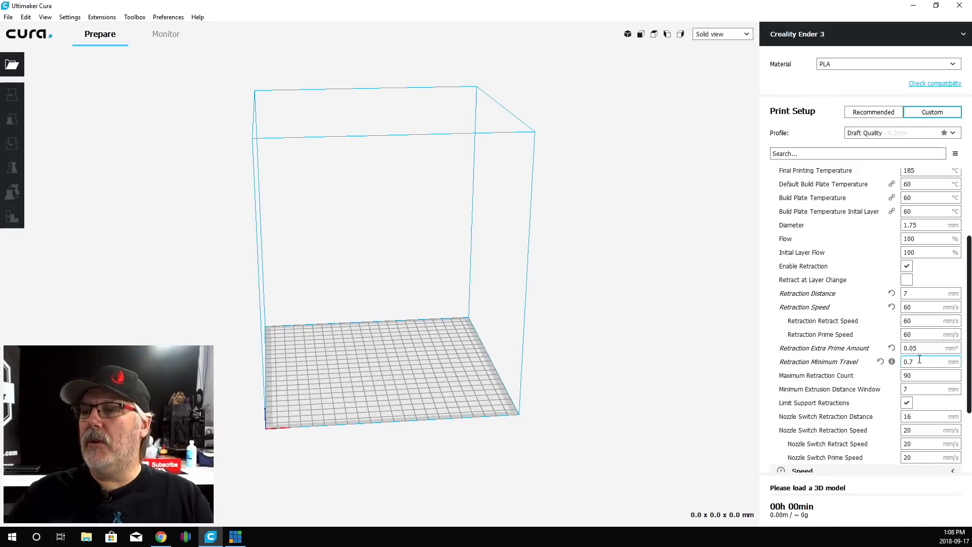
{"action": "scroll", "coordinate": [920, 362], "scroll_direction": "down", "scroll_amount": 1}
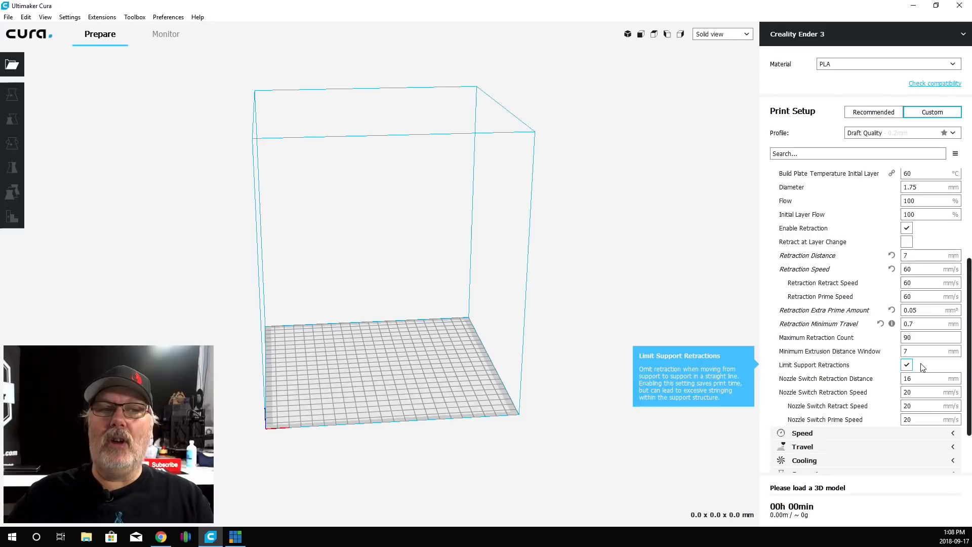
{"action": "scroll", "coordinate": [921, 366], "scroll_direction": "down", "scroll_amount": 1}
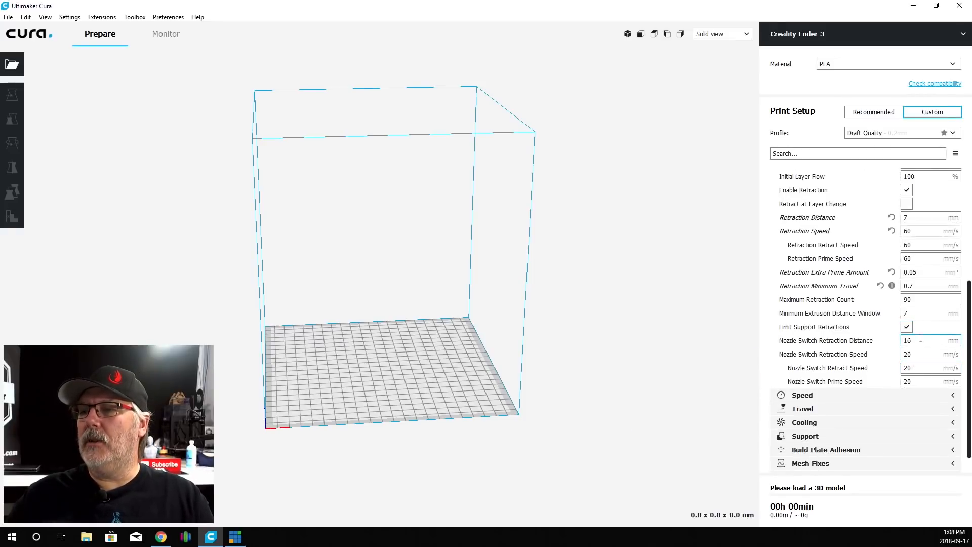
{"action": "scroll", "coordinate": [939, 314], "scroll_direction": "up", "scroll_amount": 5}
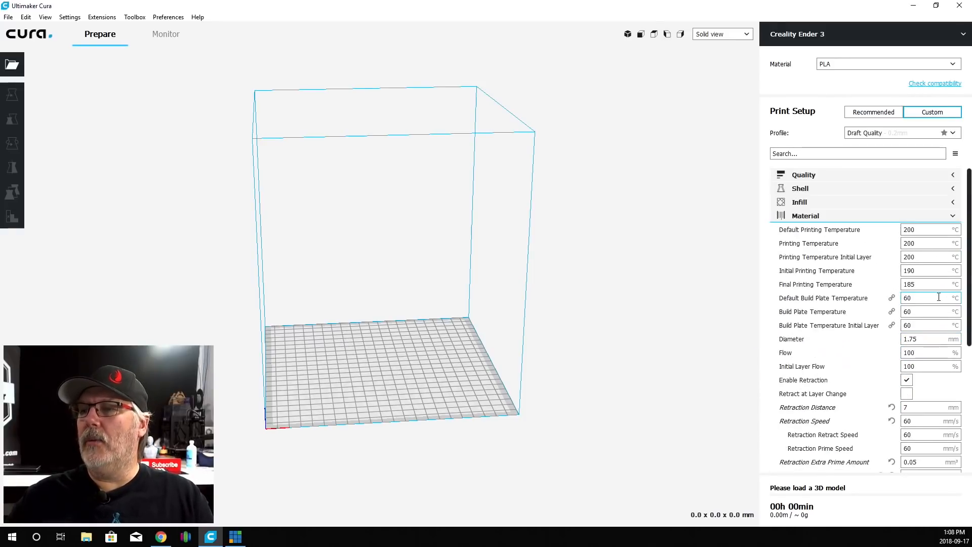
Step: Collapse the Material section, expand Speed, and examine the print, wall, travel and initial layer speeds and the filament flow equalization option
{"action": "left_click", "coordinate": [951, 216]}
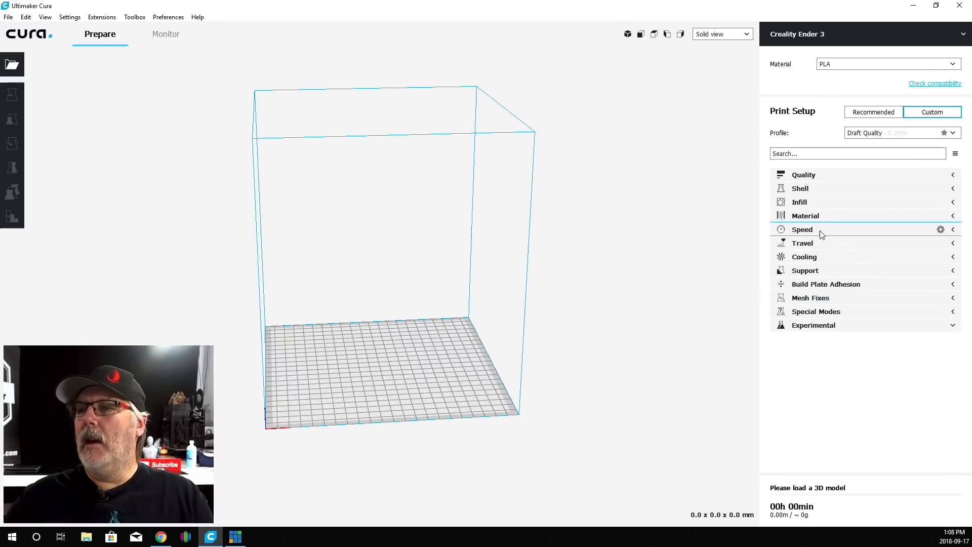
{"action": "left_click", "coordinate": [950, 230]}
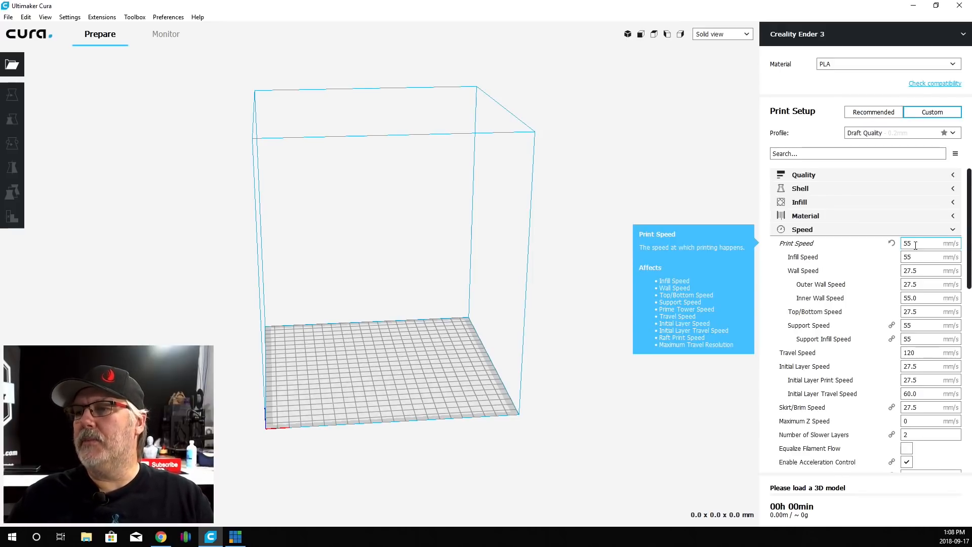
{"action": "mouse_move", "coordinate": [920, 270]}
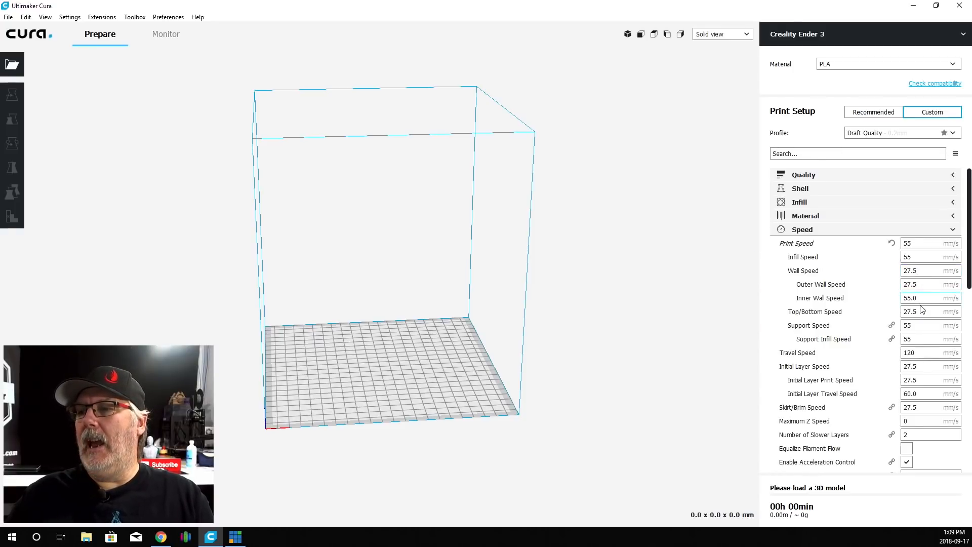
{"action": "scroll", "coordinate": [926, 295], "scroll_direction": "down", "scroll_amount": 1}
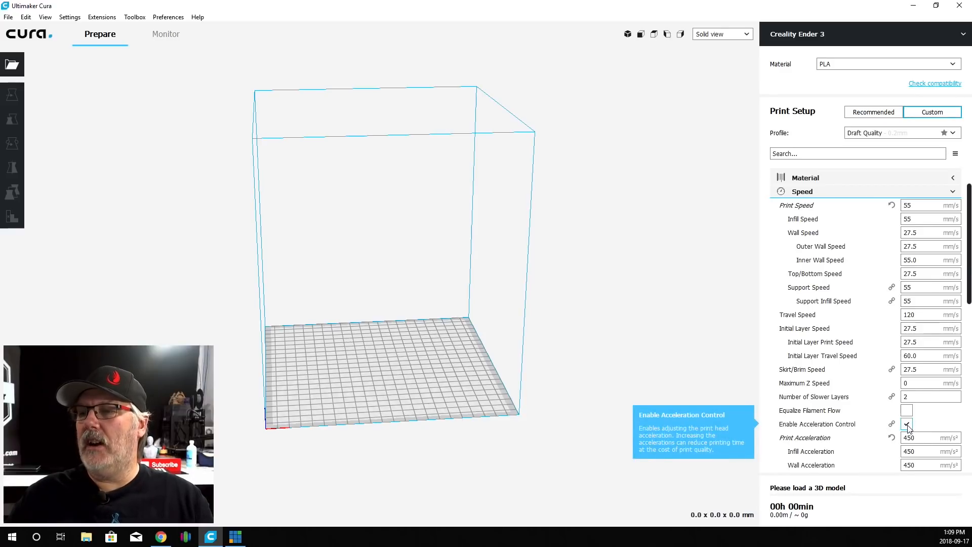
{"action": "mouse_move", "coordinate": [868, 415]}
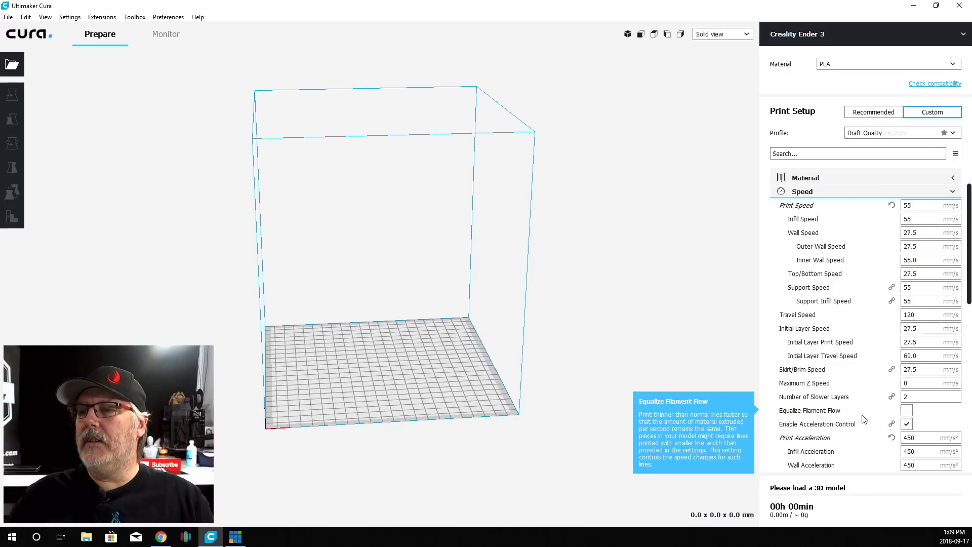
{"action": "mouse_move", "coordinate": [925, 402]}
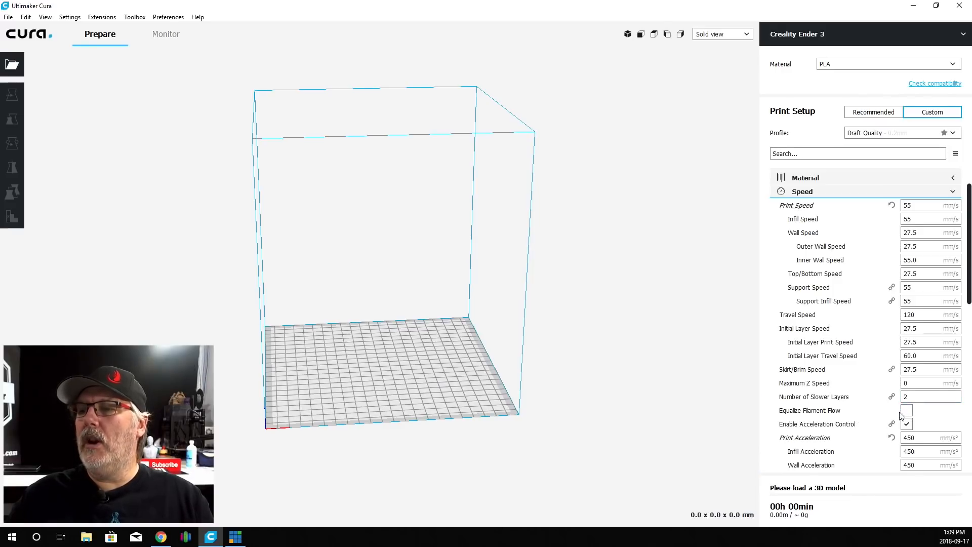
Step: Examine the Speed section's acceleration control settings for printing, walls, support, travel and the initial layer
{"action": "scroll", "coordinate": [938, 416], "scroll_direction": "down", "scroll_amount": 3}
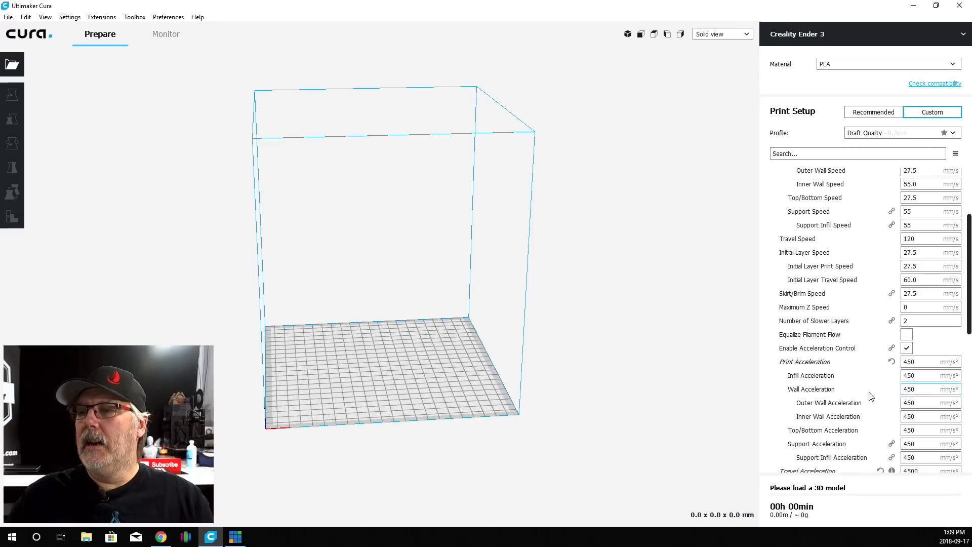
{"action": "mouse_move", "coordinate": [920, 371]}
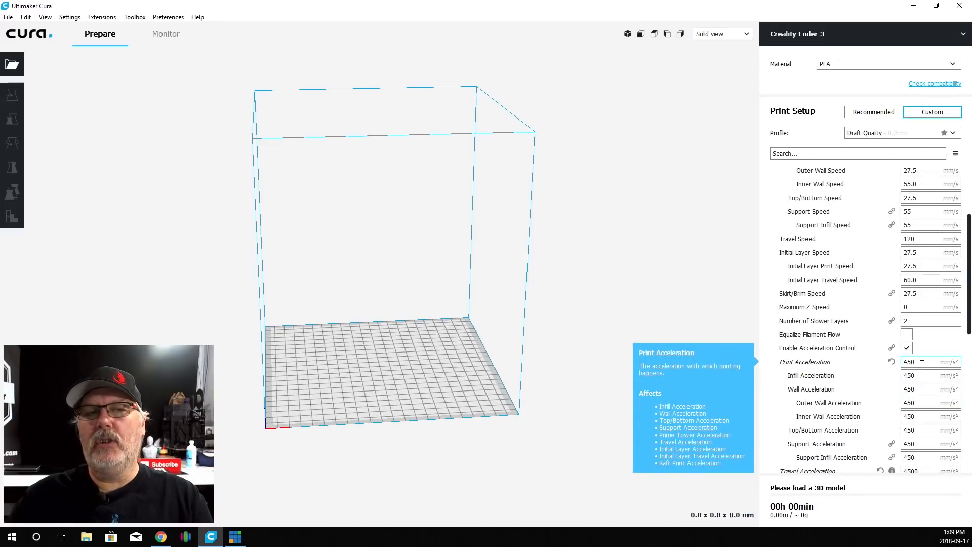
{"action": "scroll", "coordinate": [922, 364], "scroll_direction": "down", "scroll_amount": 2}
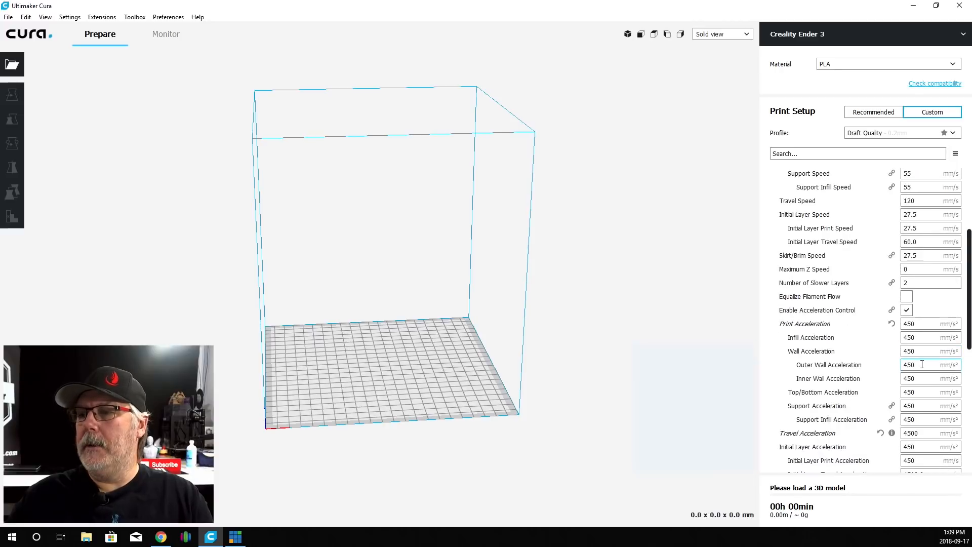
{"action": "scroll", "coordinate": [922, 364], "scroll_direction": "down", "scroll_amount": 2}
{"action": "mouse_move", "coordinate": [841, 400]}
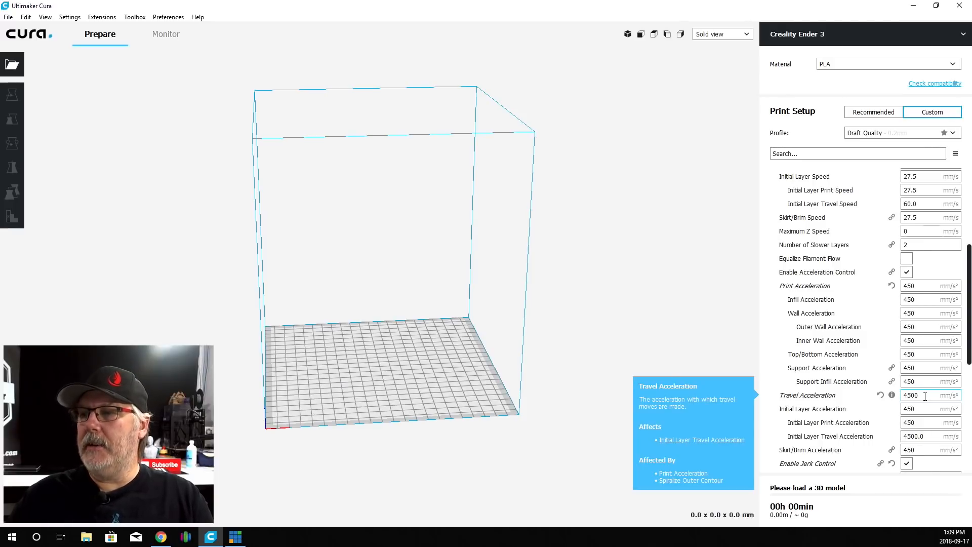
{"action": "scroll", "coordinate": [925, 396], "scroll_direction": "down", "scroll_amount": 1}
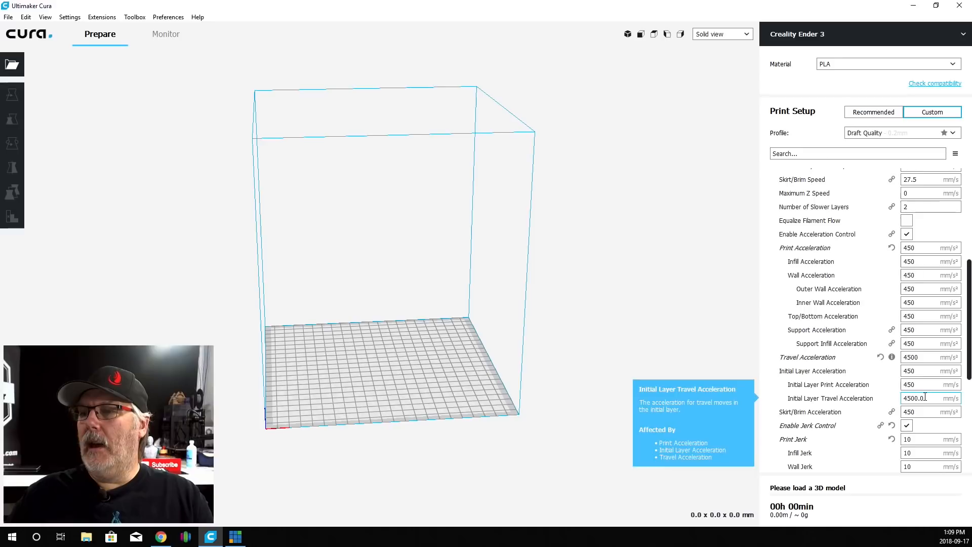
Step: Examine the jerk control settings for printing, walls, support and travel, and collapse the Speed section
{"action": "scroll", "coordinate": [925, 397], "scroll_direction": "down", "scroll_amount": 1}
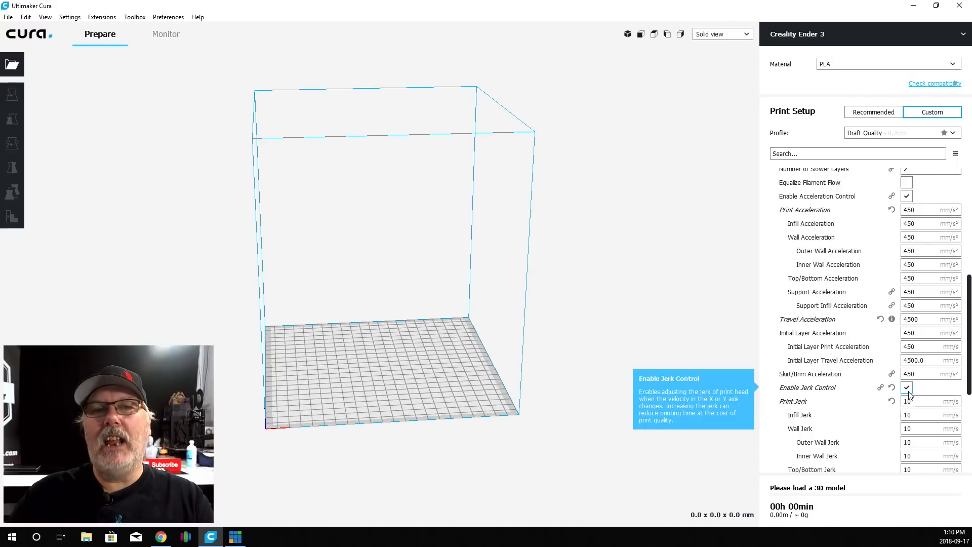
{"action": "scroll", "coordinate": [920, 400], "scroll_direction": "down", "scroll_amount": 1}
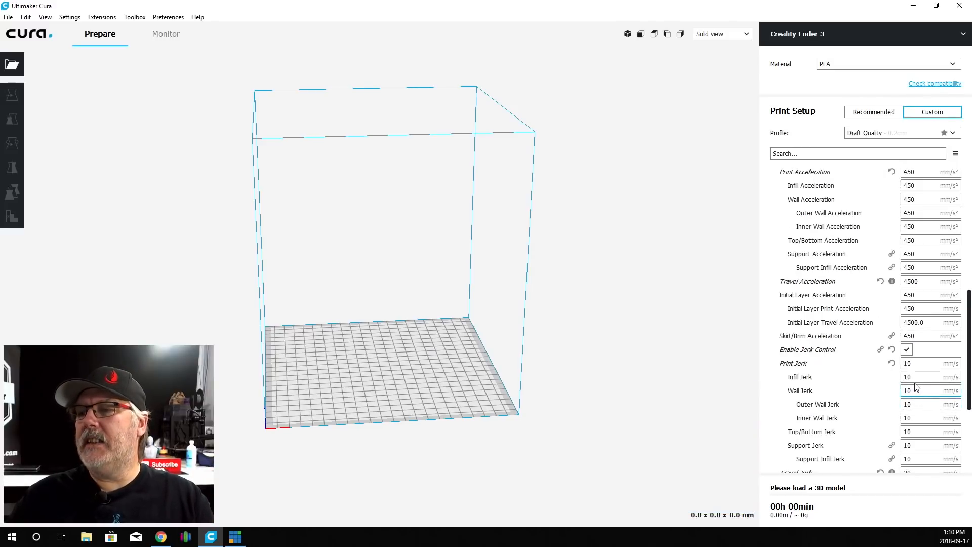
{"action": "scroll", "coordinate": [917, 408], "scroll_direction": "down", "scroll_amount": 2}
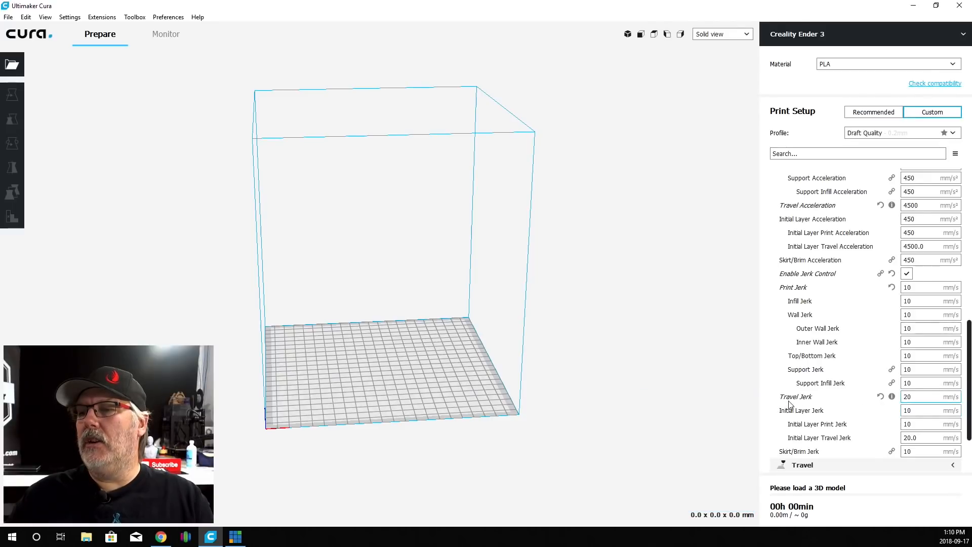
{"action": "mouse_move", "coordinate": [805, 403]}
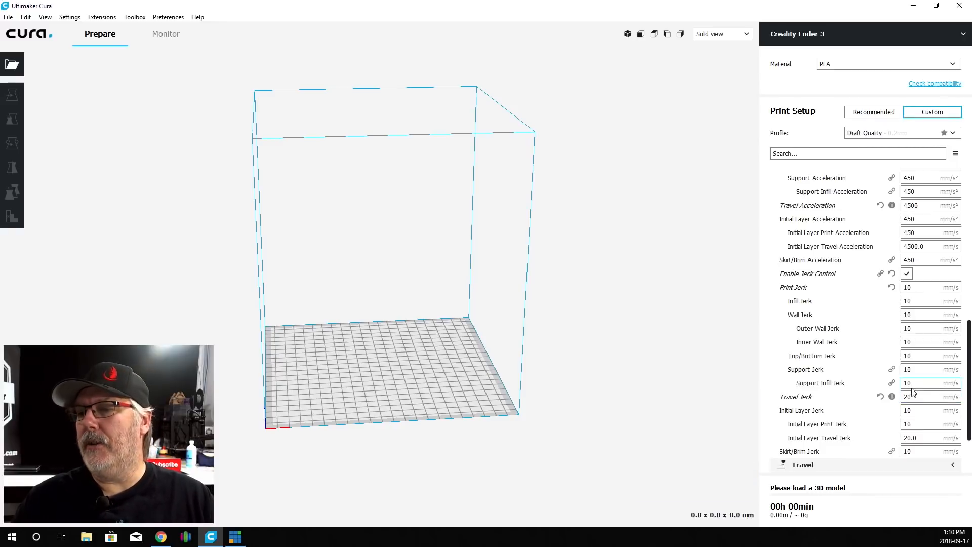
{"action": "scroll", "coordinate": [962, 174], "scroll_direction": "up", "scroll_amount": 10}
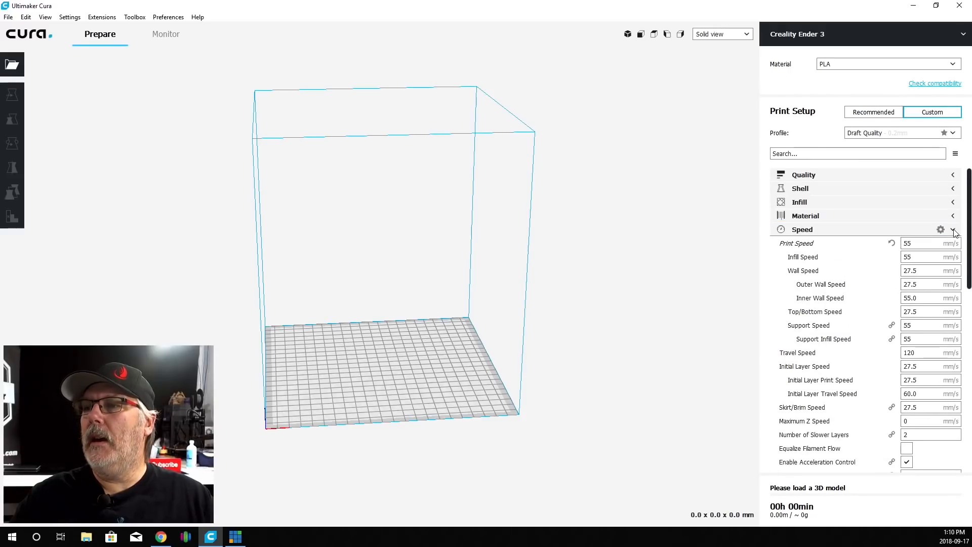
{"action": "left_click", "coordinate": [952, 230]}
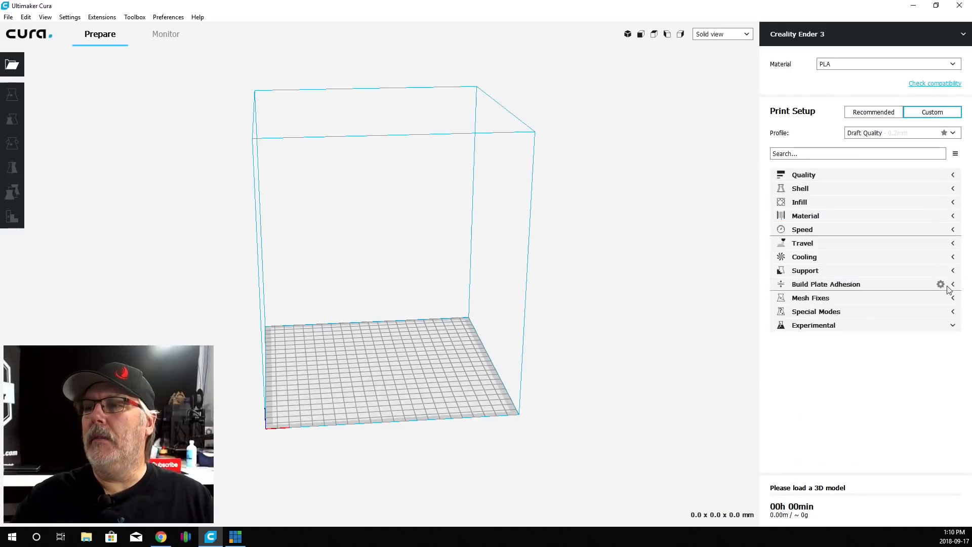
Step: Expand the Travel settings, examine the combing mode, part avoidance and Z hop options, and collapse the section
{"action": "left_click", "coordinate": [953, 243]}
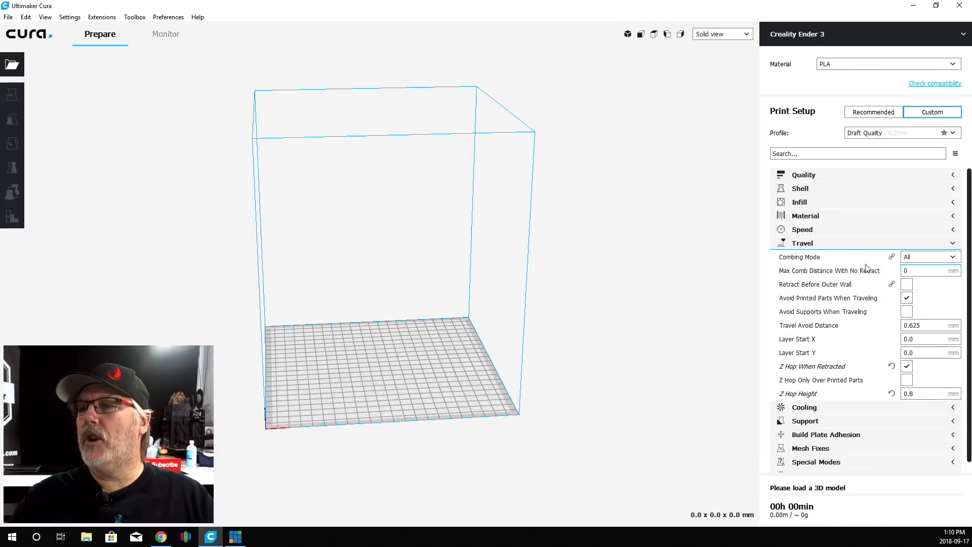
{"action": "mouse_move", "coordinate": [931, 261]}
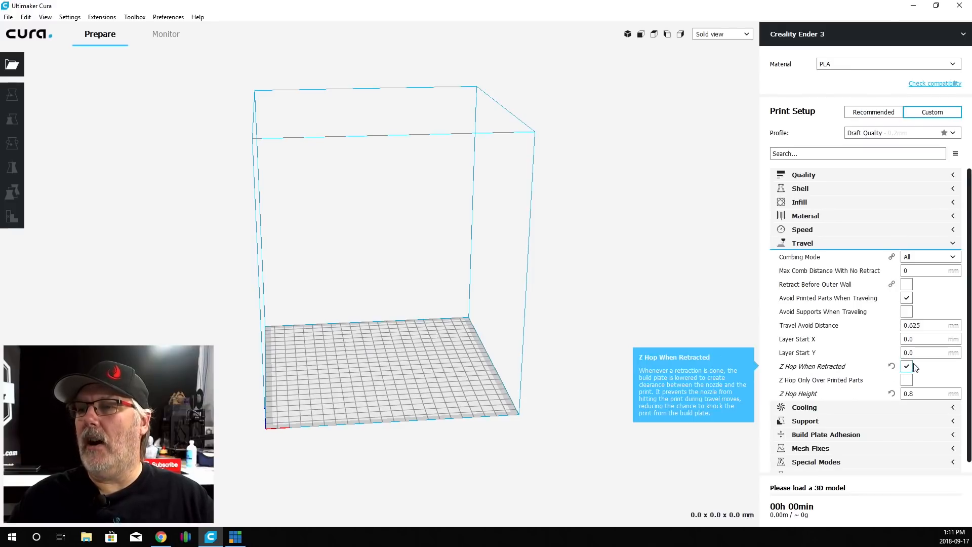
{"action": "scroll", "coordinate": [916, 368], "scroll_direction": "down", "scroll_amount": 1}
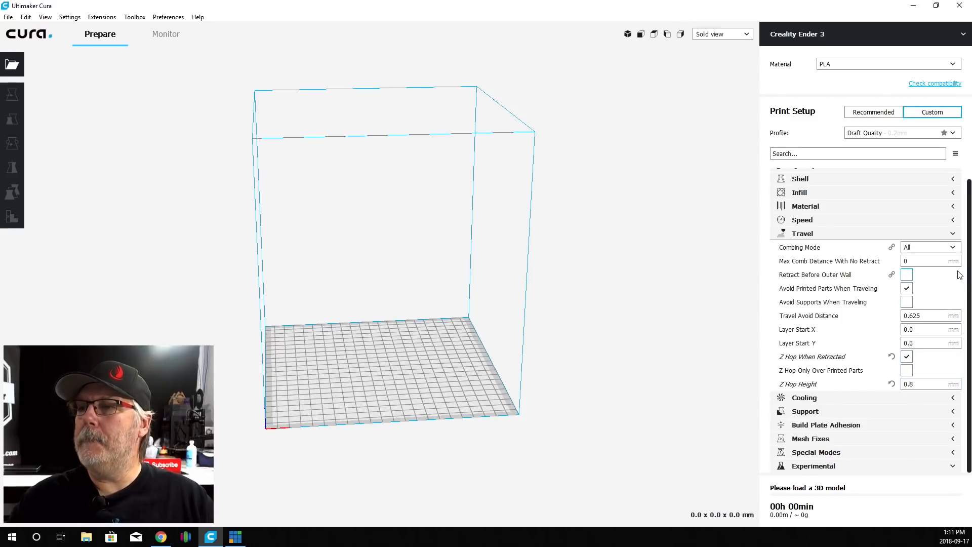
{"action": "scroll", "coordinate": [962, 274], "scroll_direction": "up", "scroll_amount": 1}
{"action": "left_click", "coordinate": [951, 243]}
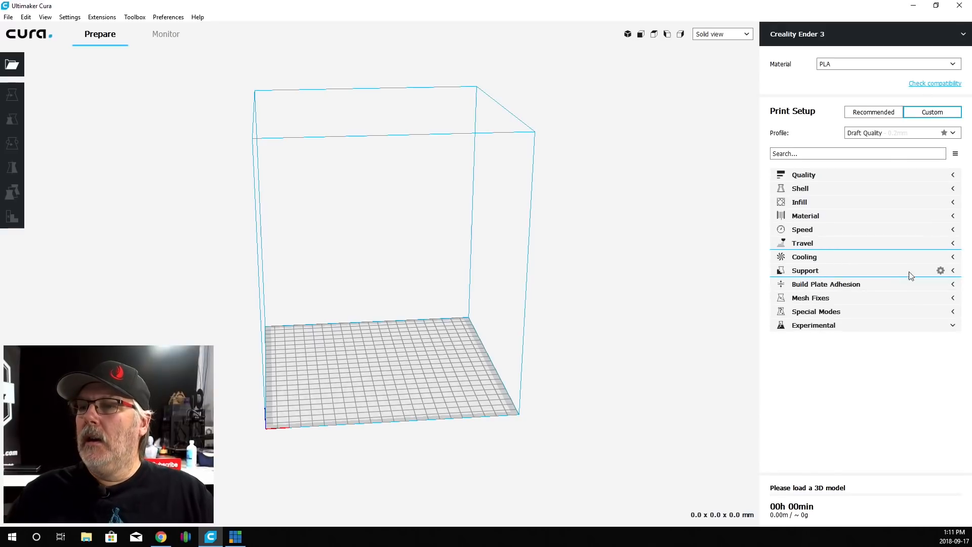
Step: Expand the Cooling settings, examine the fan speed and initial fan speed, and collapse the section
{"action": "left_click", "coordinate": [954, 258]}
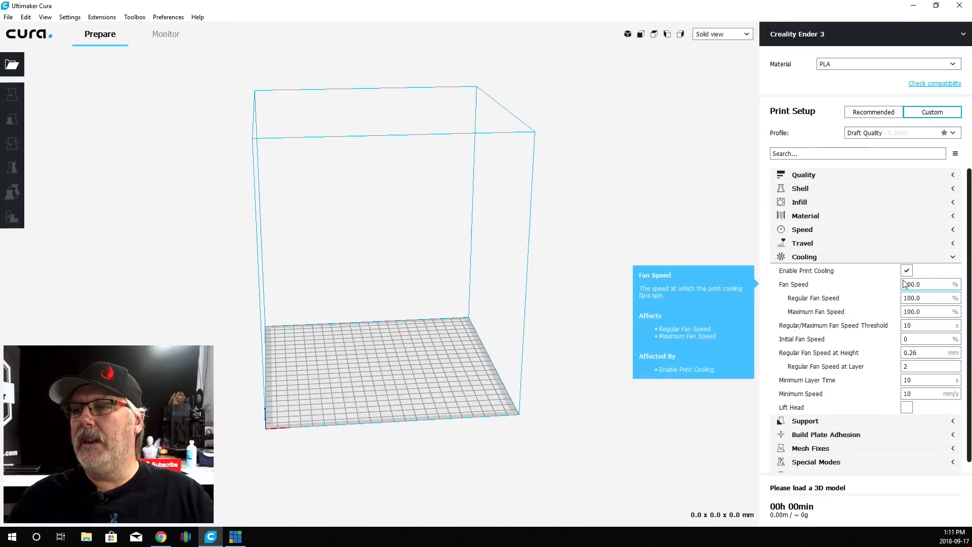
{"action": "mouse_move", "coordinate": [927, 284]}
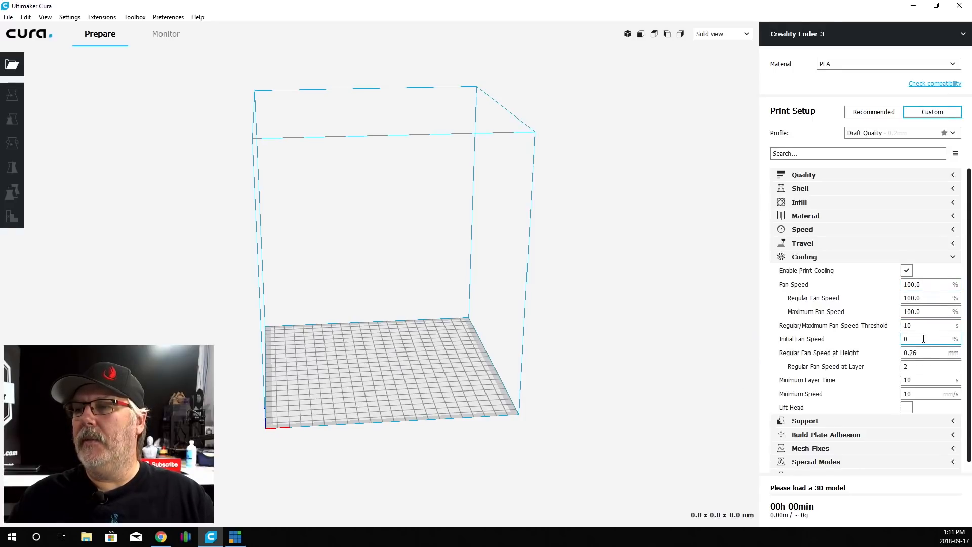
{"action": "mouse_move", "coordinate": [923, 339]}
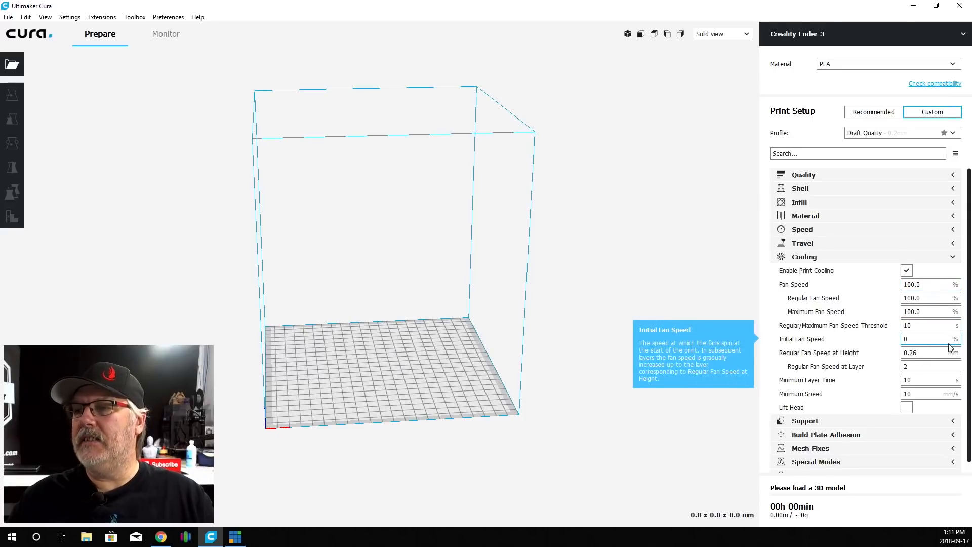
{"action": "left_click", "coordinate": [954, 258]}
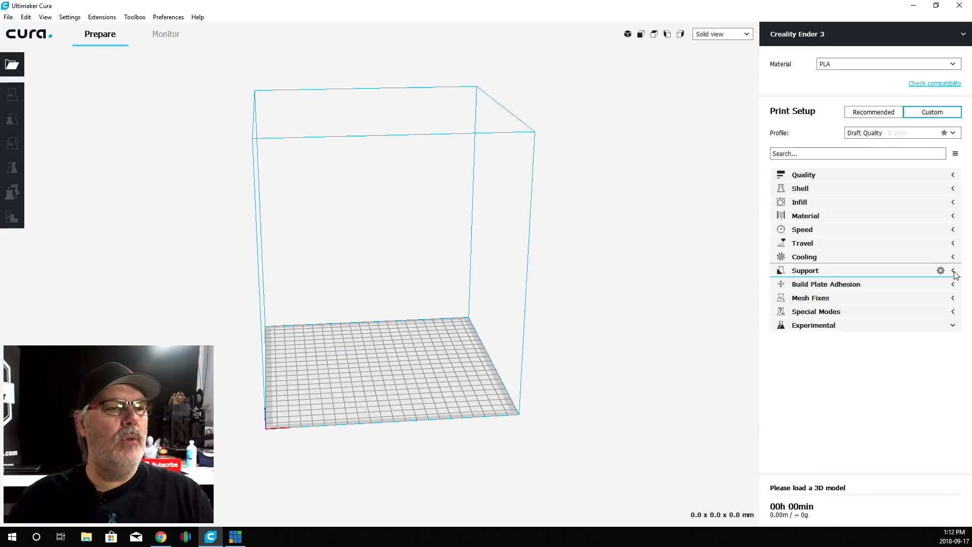
Step: Expand the Support settings, examine the placement, pattern, density, distance, interface and tower options, and collapse the section
{"action": "left_click", "coordinate": [953, 272]}
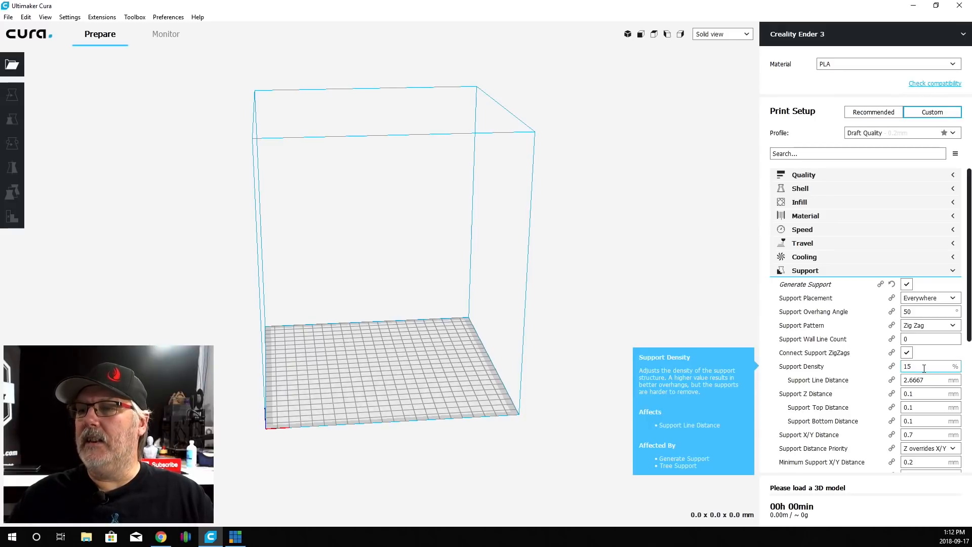
{"action": "mouse_move", "coordinate": [928, 381]}
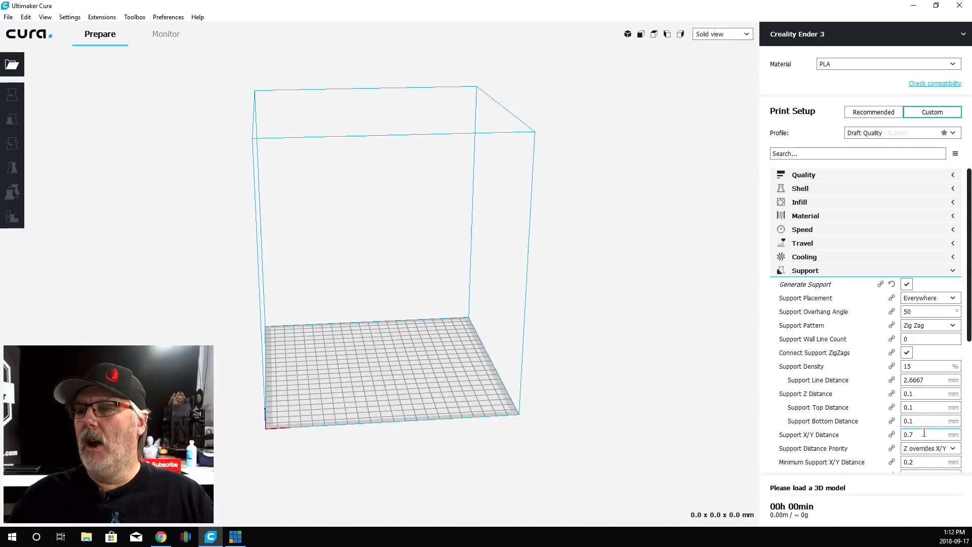
{"action": "mouse_move", "coordinate": [923, 434]}
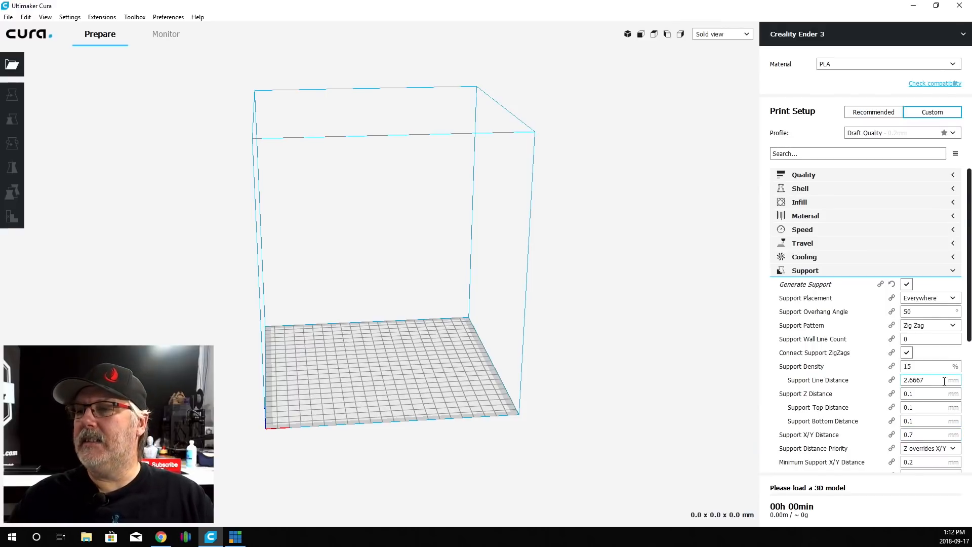
{"action": "scroll", "coordinate": [934, 407], "scroll_direction": "down", "scroll_amount": 3}
{"action": "scroll", "coordinate": [944, 383], "scroll_direction": "down", "scroll_amount": 5}
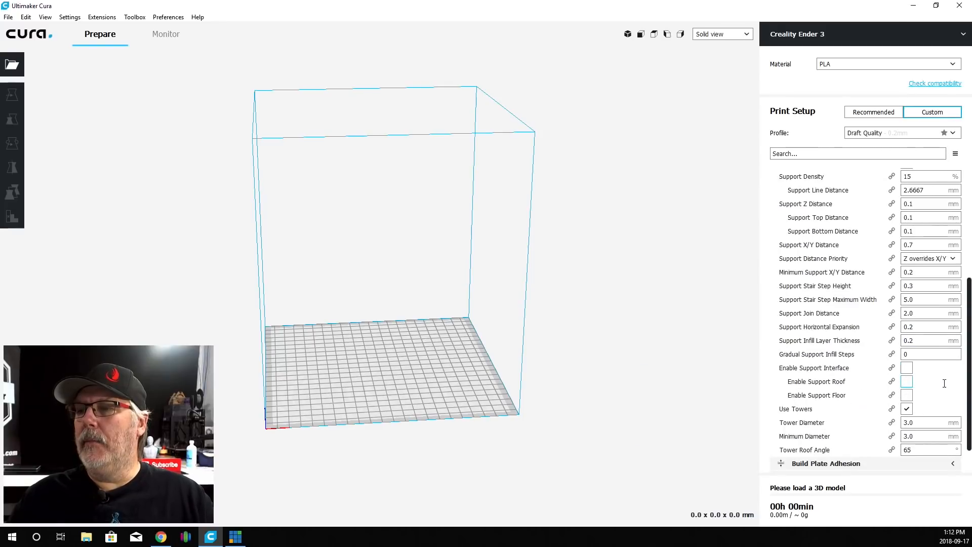
{"action": "scroll", "coordinate": [943, 383], "scroll_direction": "down", "scroll_amount": 2}
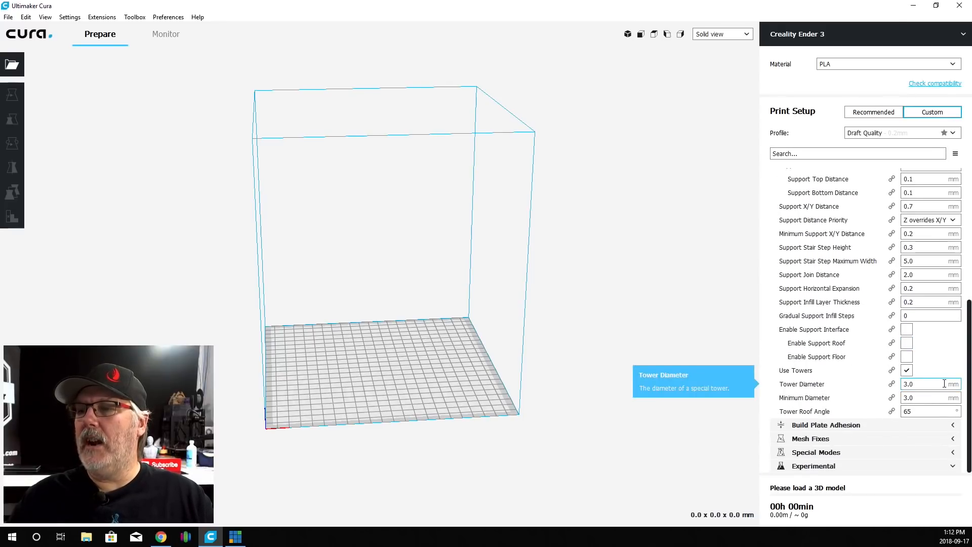
{"action": "scroll", "coordinate": [944, 383], "scroll_direction": "up", "scroll_amount": 9}
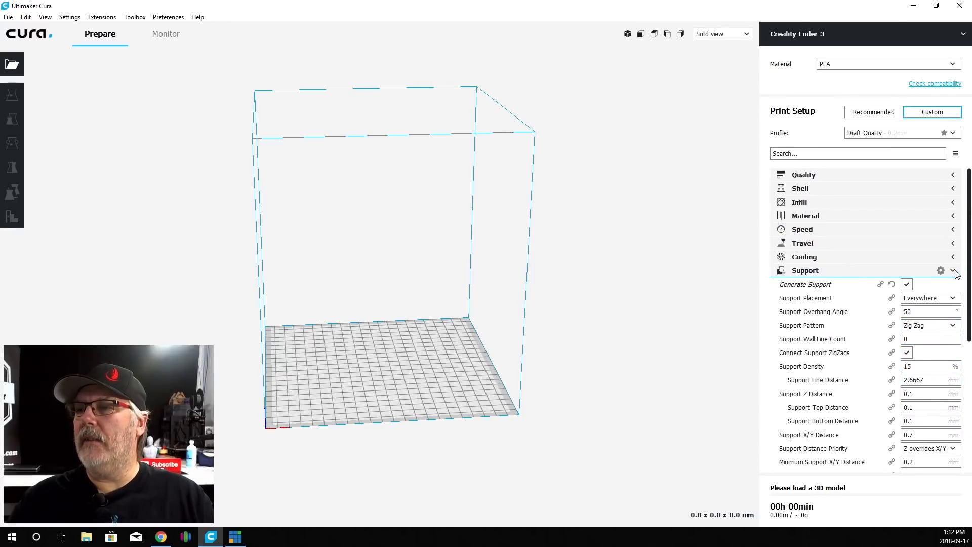
{"action": "left_click", "coordinate": [954, 272]}
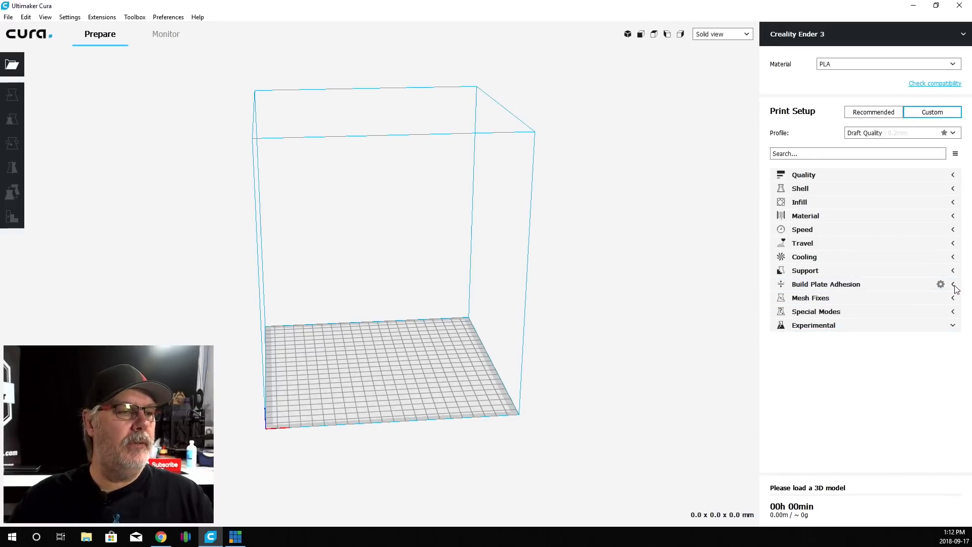
Step: Expand the Build Plate Adhesion settings and examine the adhesion type, skirt line count and skirt distance
{"action": "left_click", "coordinate": [954, 285]}
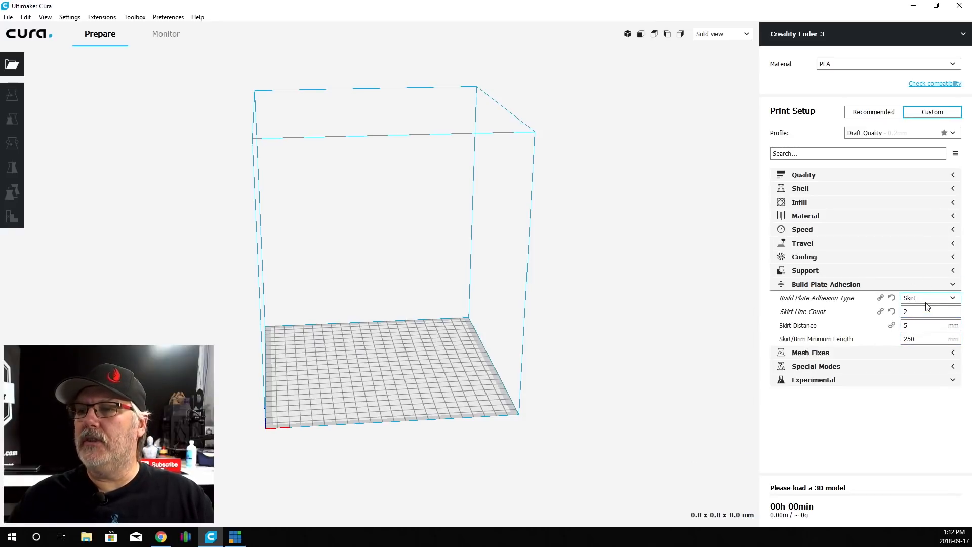
{"action": "mouse_move", "coordinate": [805, 319]}
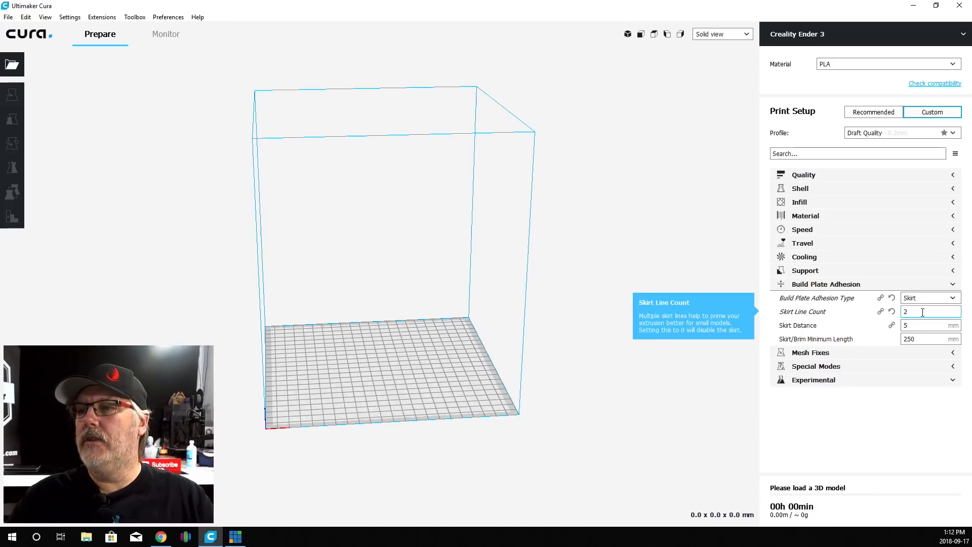
{"action": "mouse_move", "coordinate": [919, 324]}
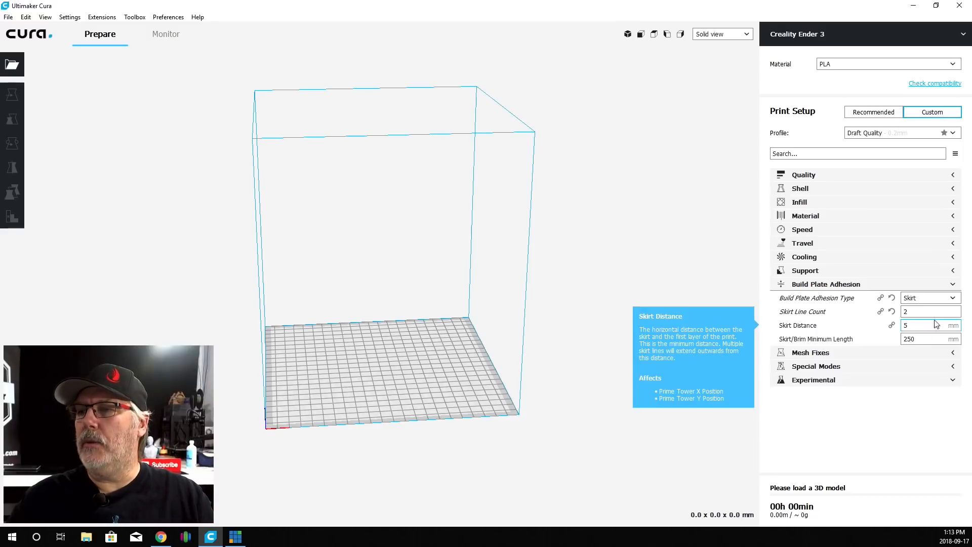
Step: Collapse Build Plate Adhesion, and examine the Mesh Fixes and Special Modes settings in turn, collapsing each section
{"action": "left_click", "coordinate": [954, 284]}
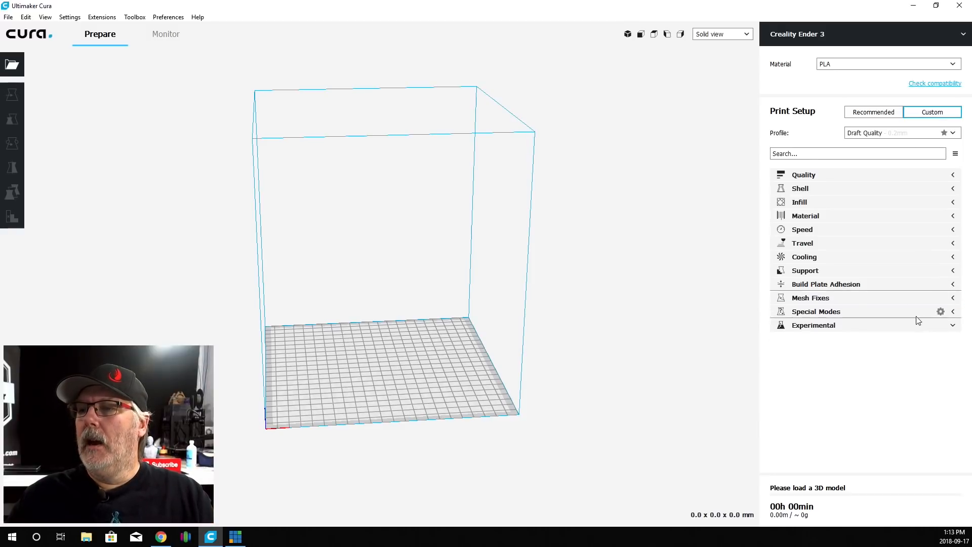
{"action": "left_click", "coordinate": [955, 301]}
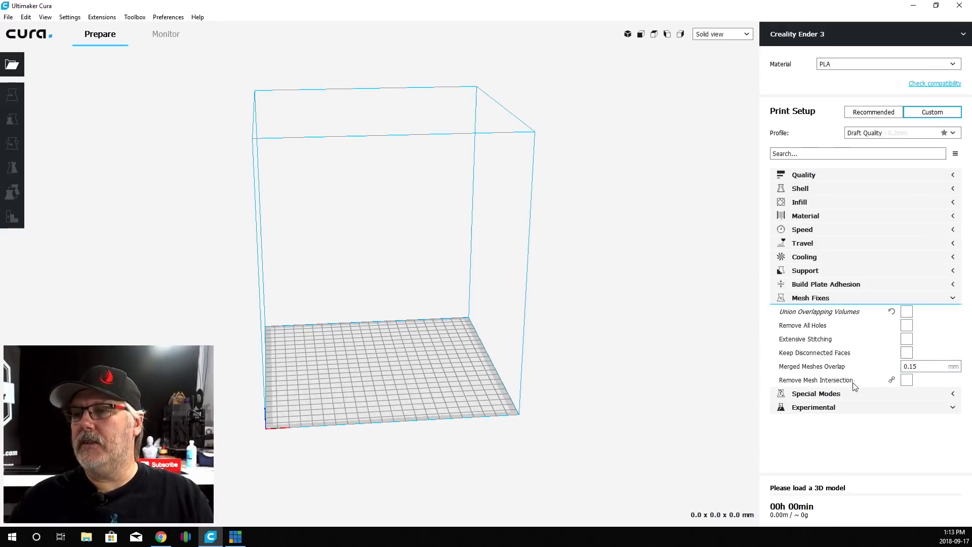
{"action": "left_click", "coordinate": [953, 299]}
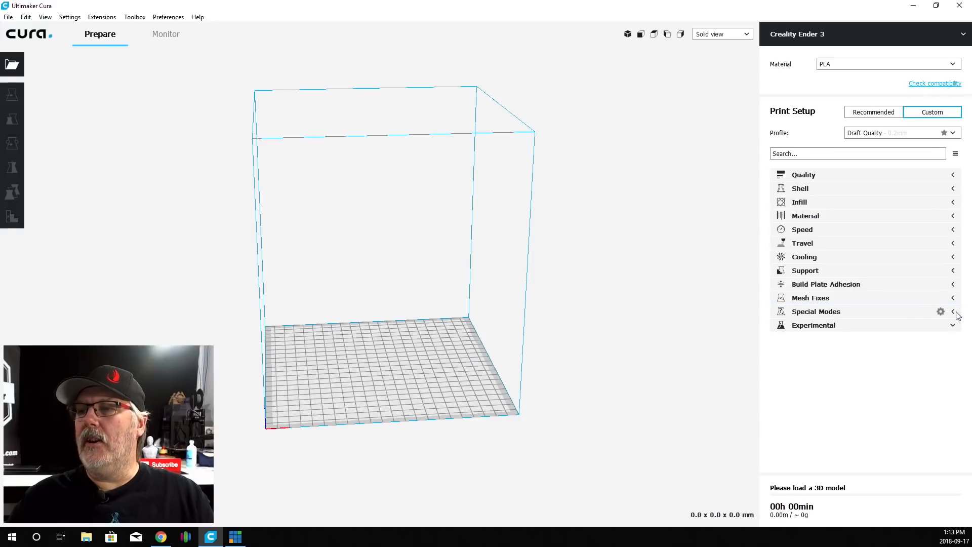
{"action": "left_click", "coordinate": [956, 312]}
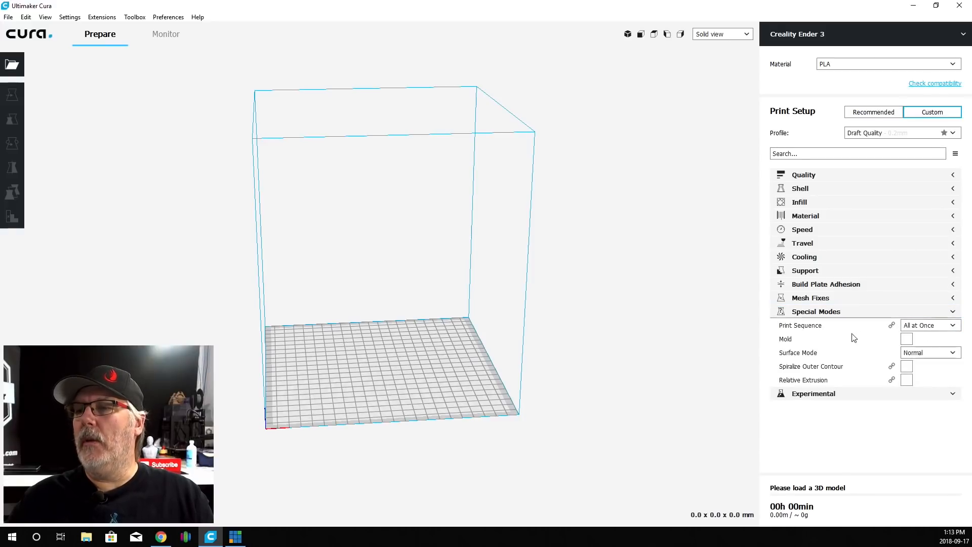
{"action": "left_click", "coordinate": [953, 311]}
Step: Expand the Experimental settings, examine the options from tree support through adaptive layers and bridge settings, and collapse the section
{"action": "left_click", "coordinate": [954, 326]}
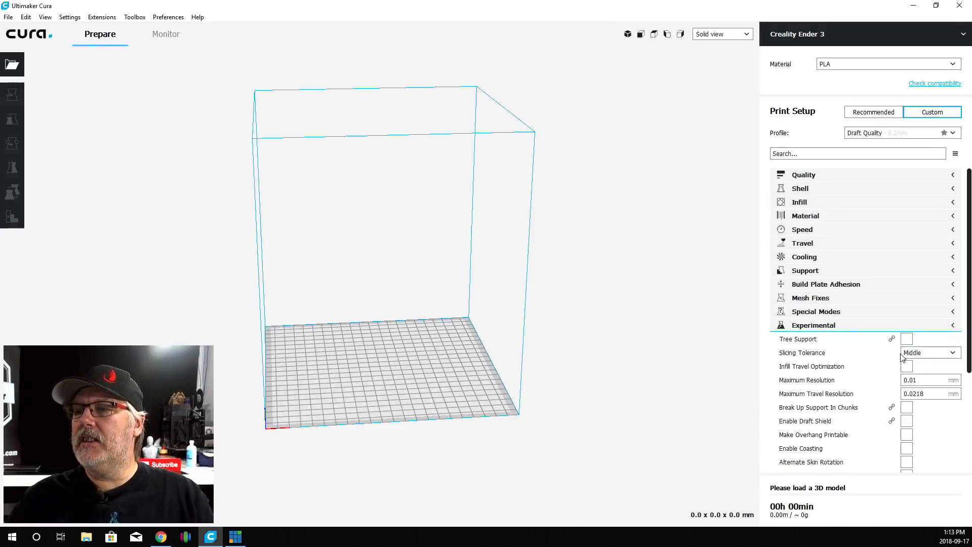
{"action": "mouse_move", "coordinate": [901, 354]}
{"action": "scroll", "coordinate": [881, 361], "scroll_direction": "down", "scroll_amount": 5}
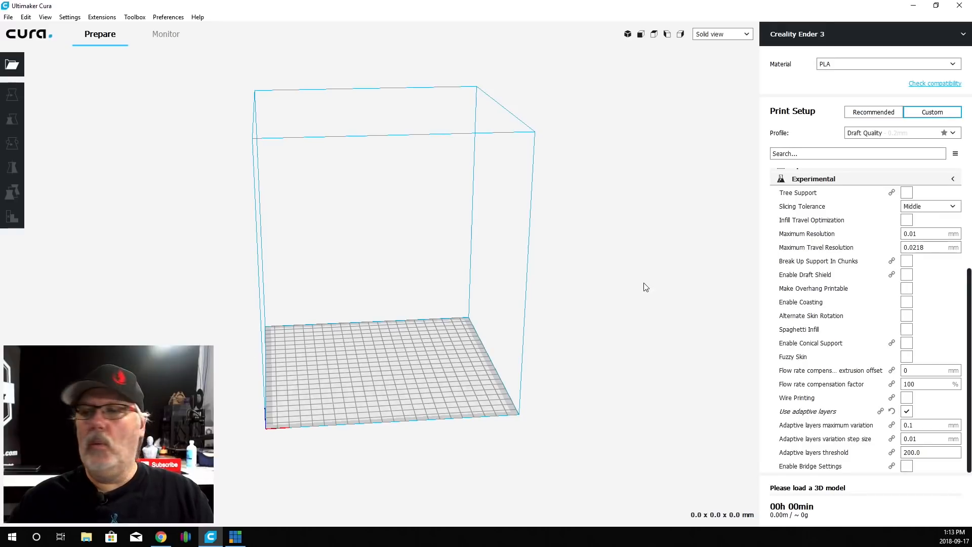
{"action": "scroll", "coordinate": [857, 273], "scroll_direction": "up", "scroll_amount": 4}
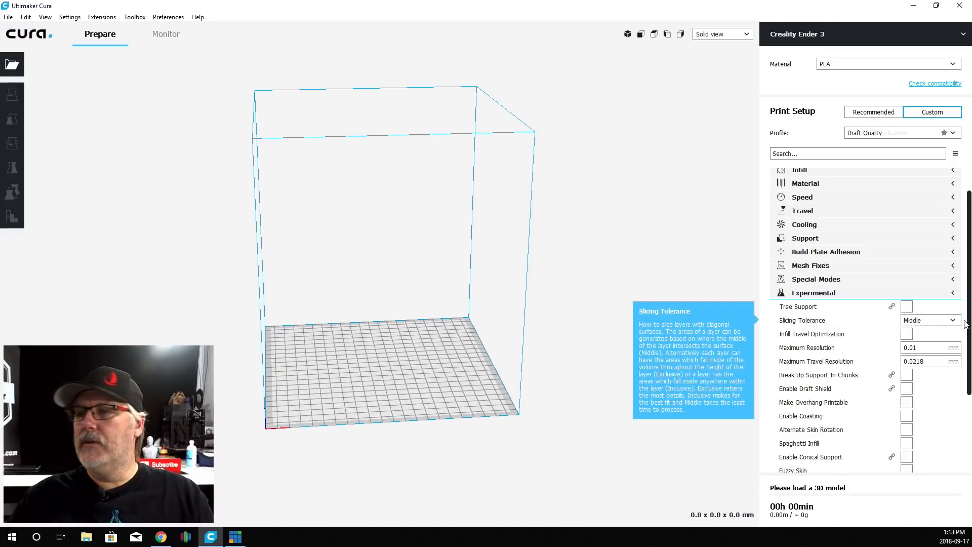
{"action": "scroll", "coordinate": [930, 339], "scroll_direction": "down", "scroll_amount": 1}
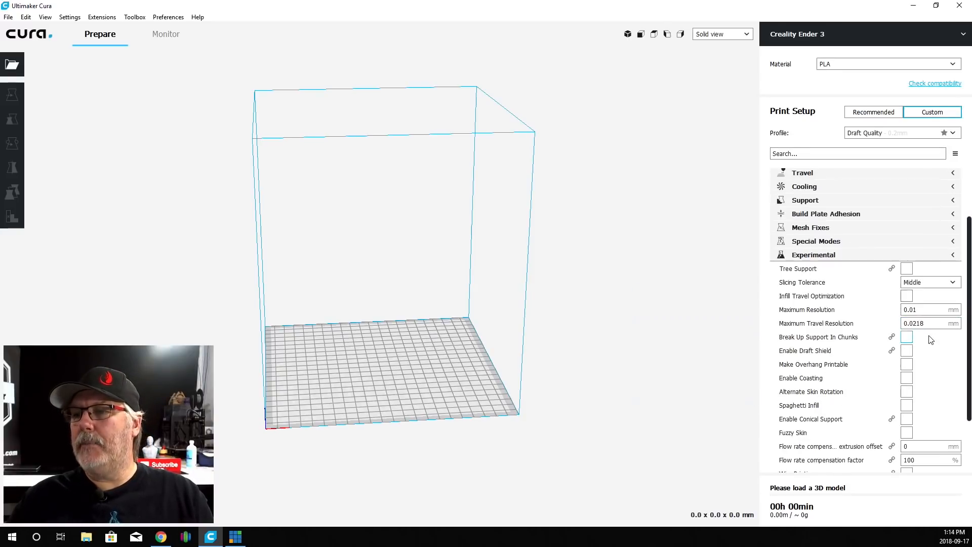
{"action": "scroll", "coordinate": [931, 339], "scroll_direction": "down", "scroll_amount": 2}
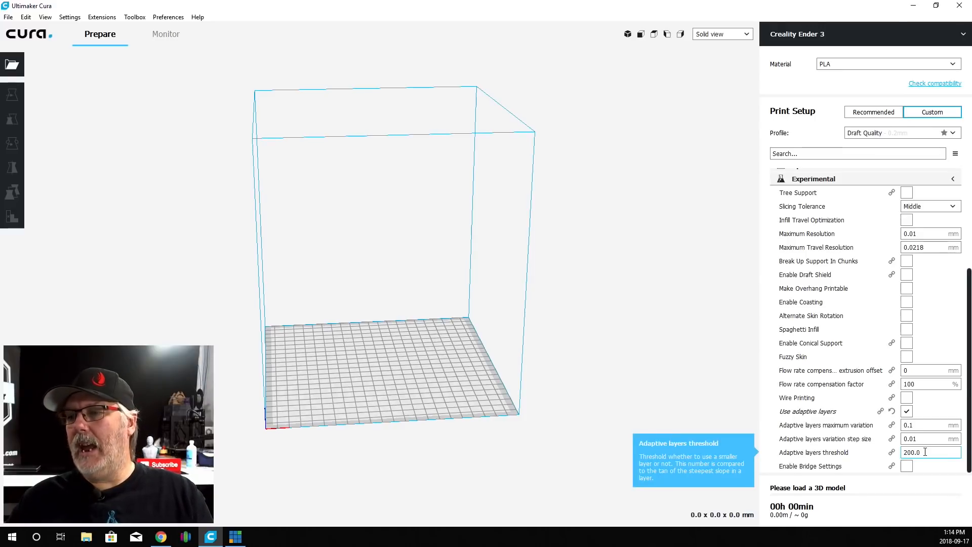
{"action": "scroll", "coordinate": [937, 304], "scroll_direction": "up", "scroll_amount": 5}
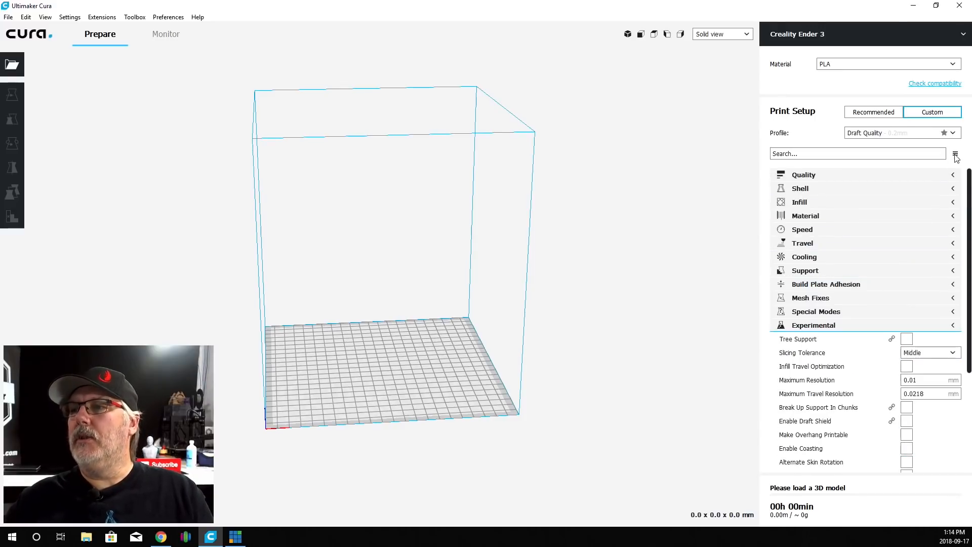
{"action": "left_click", "coordinate": [948, 326]}
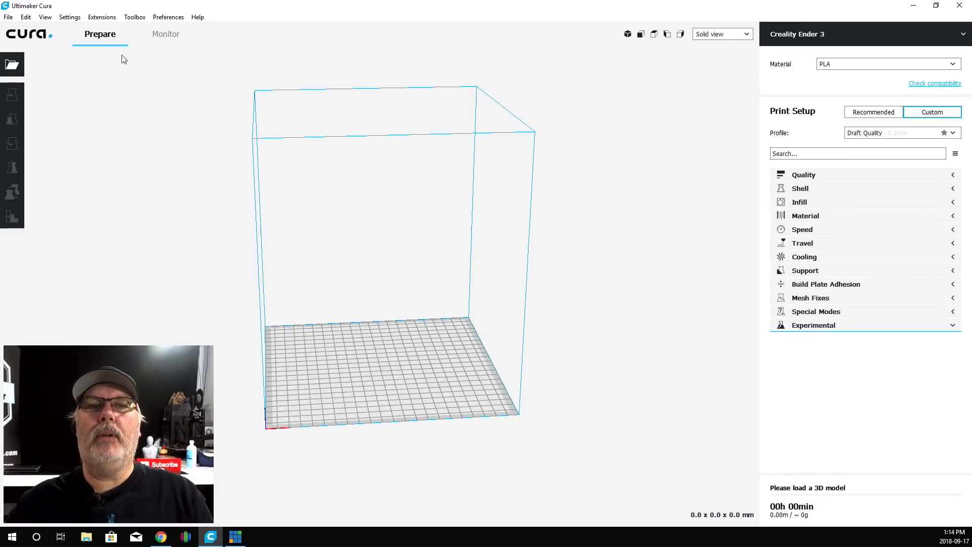
Step: Load the Spidey 3D object from the files folder of VINTAGE_SPIDER-MAN_BUST onto the build plate
{"action": "left_click", "coordinate": [14, 63]}
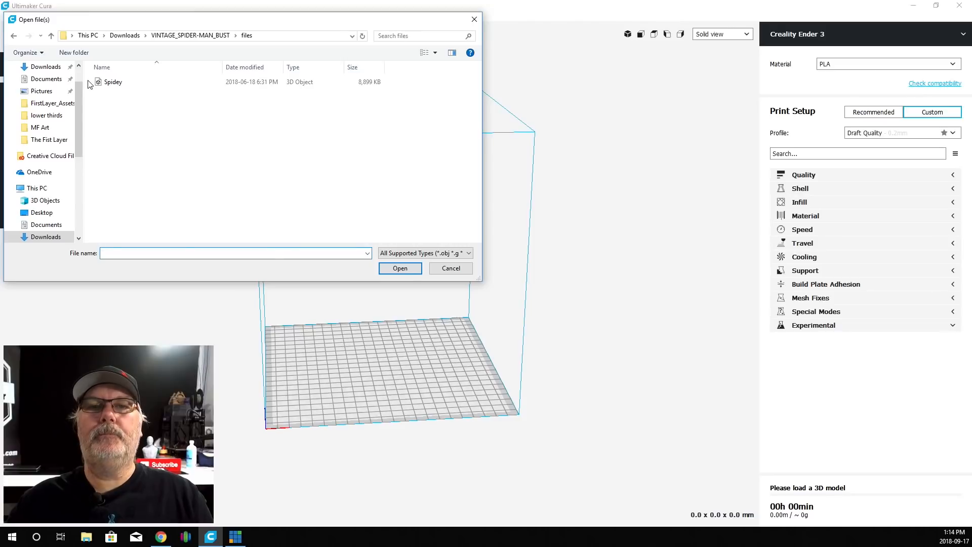
{"action": "left_click", "coordinate": [113, 83]}
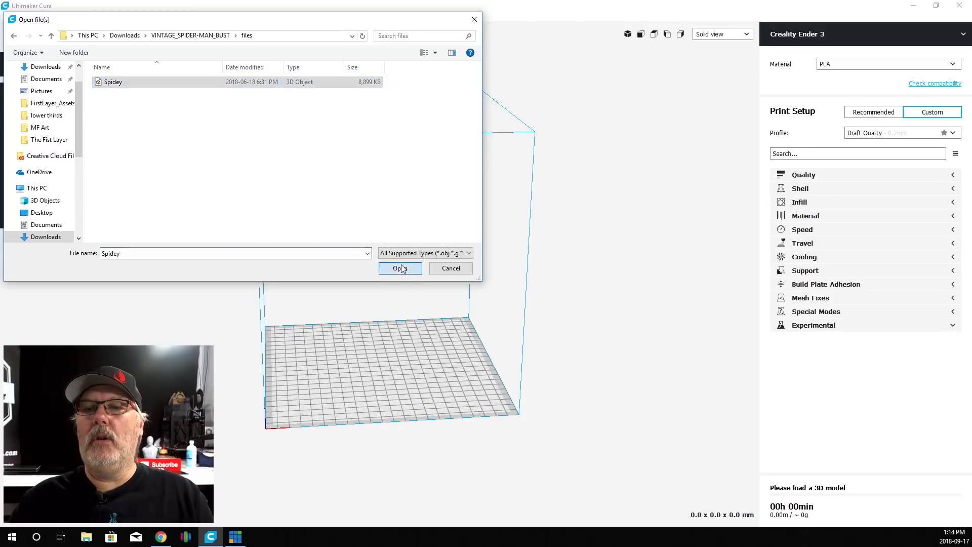
{"action": "left_click", "coordinate": [400, 269]}
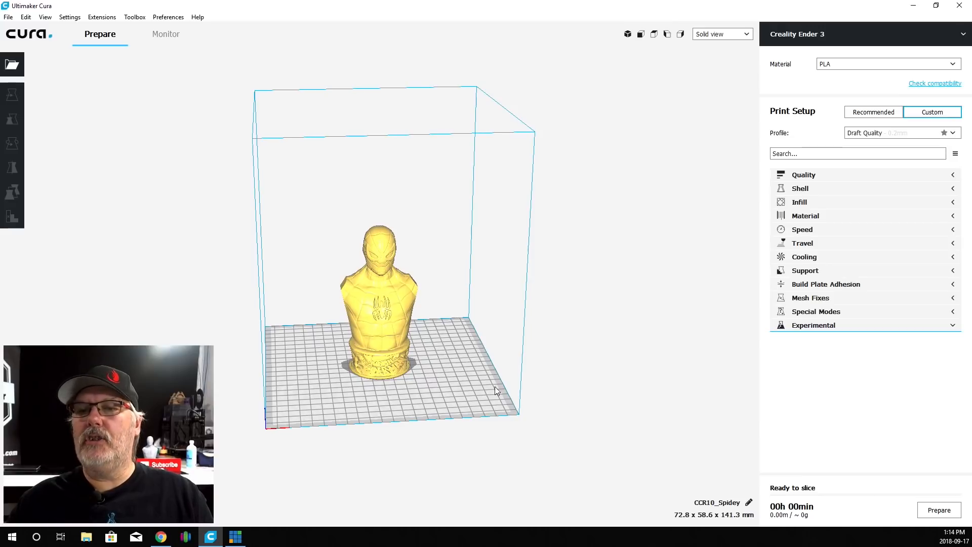
Step: Select the Spider-Man bust and scale it uniformly to 150%
{"action": "right_click_drag", "start_coordinate": [457, 385], "coordinate": [401, 380]}
{"action": "scroll", "coordinate": [411, 382], "scroll_direction": "up", "scroll_amount": 5}
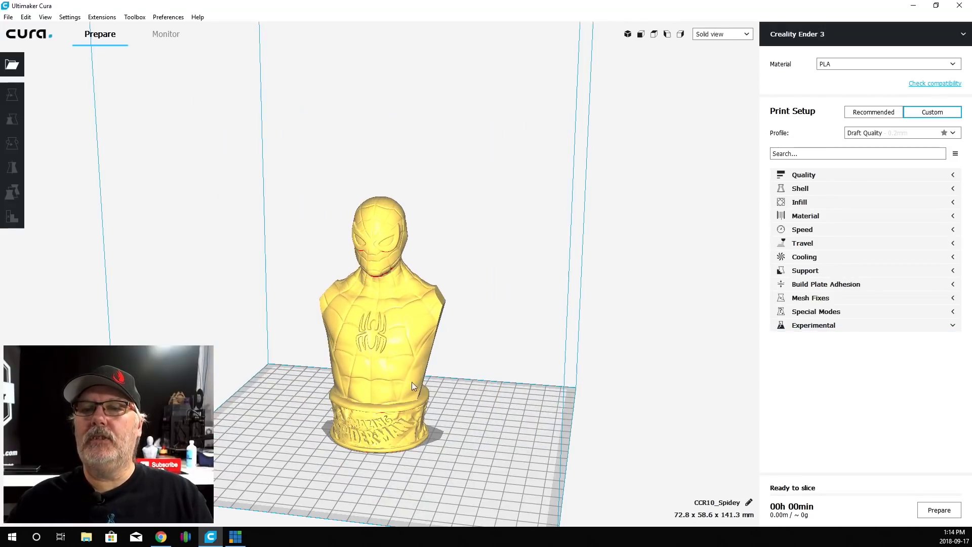
{"action": "right_click_drag", "start_coordinate": [429, 430], "coordinate": [496, 445]}
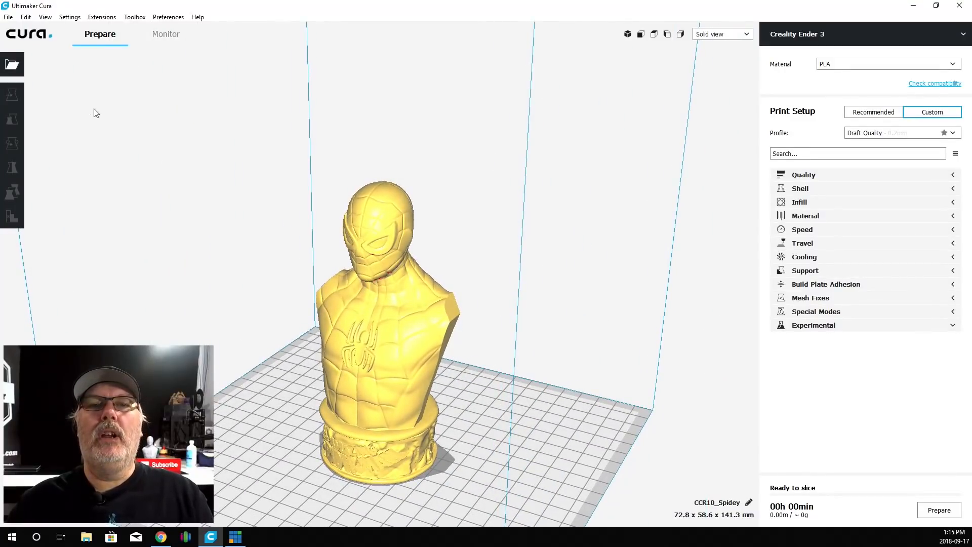
{"action": "left_click", "coordinate": [387, 313]}
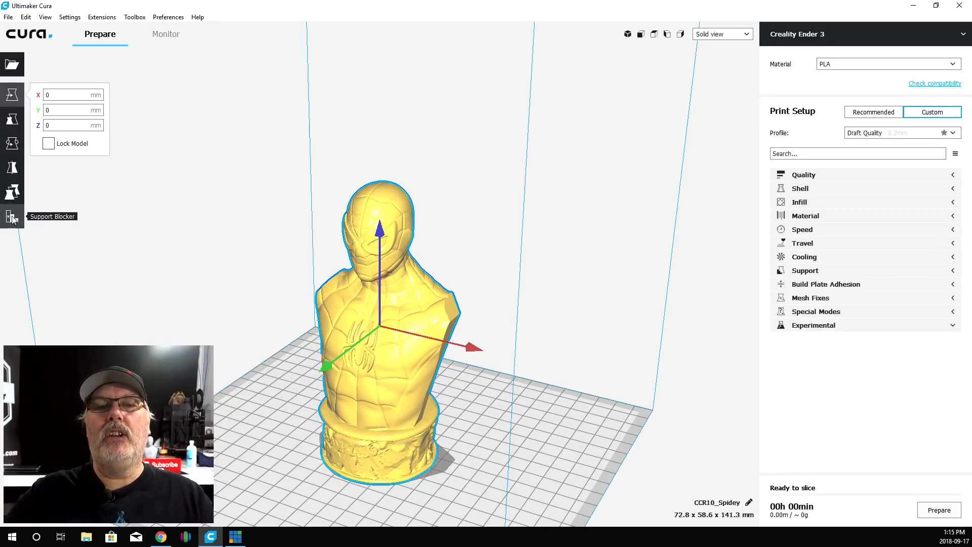
{"action": "left_click", "coordinate": [9, 122]}
{"action": "double_click", "coordinate": [129, 118]}
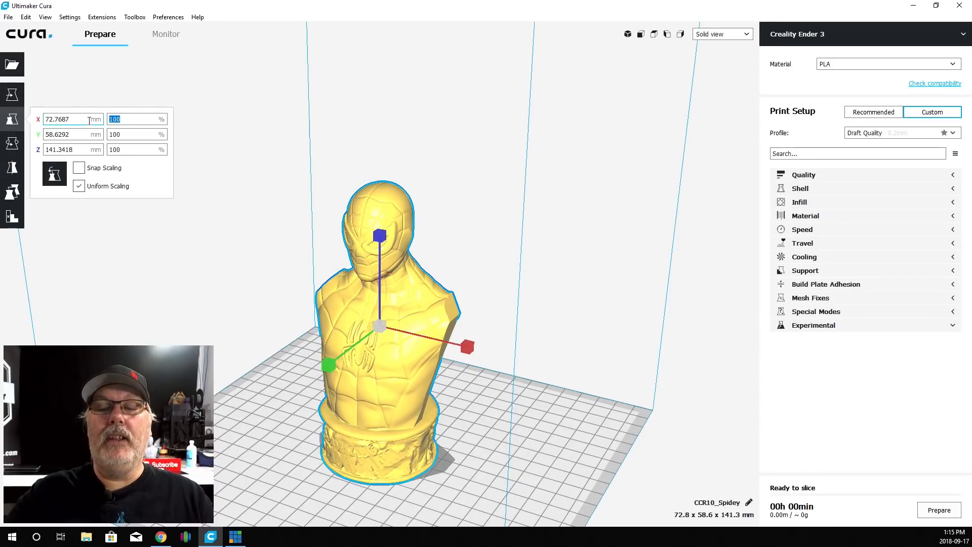
{"action": "type", "text": "50"}
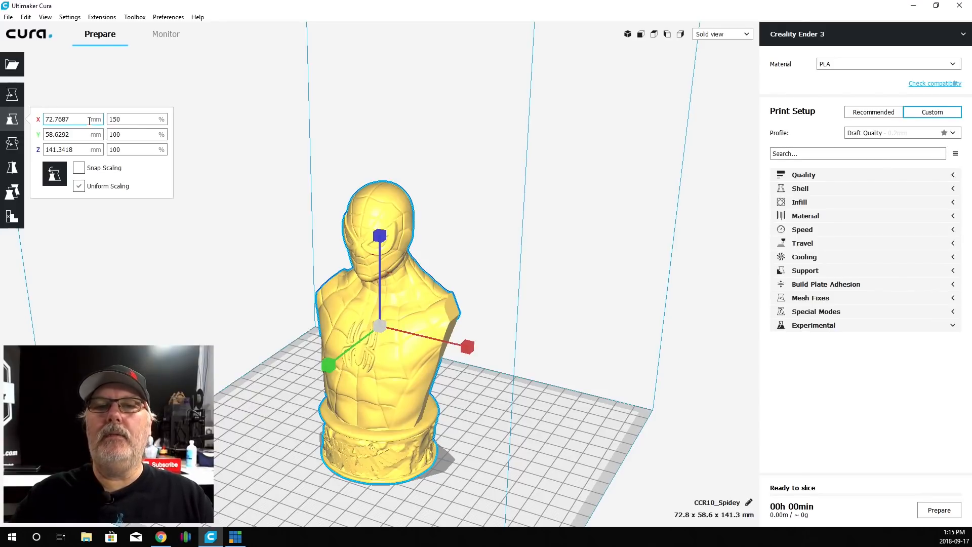
{"action": "key", "text": "Return"}
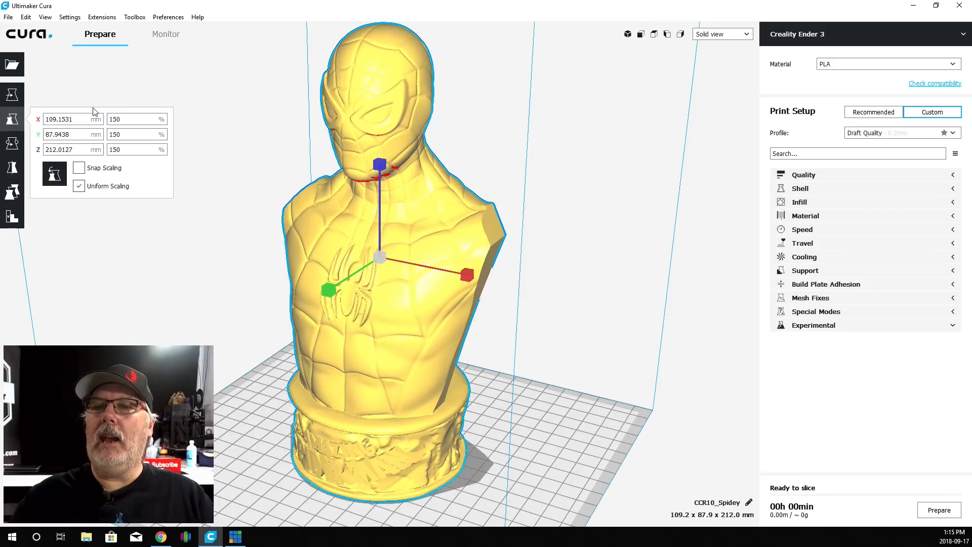
{"action": "scroll", "coordinate": [299, 244], "scroll_direction": "down", "scroll_amount": 3}
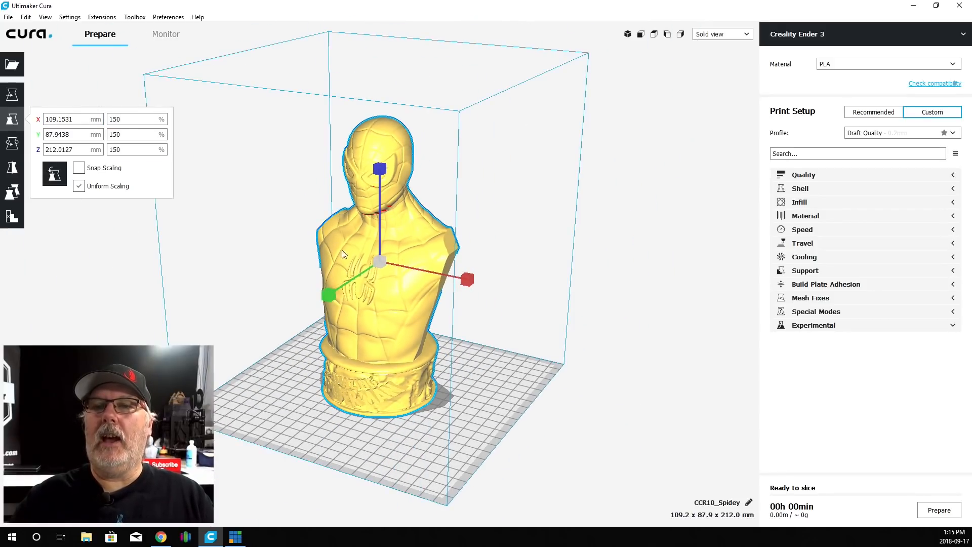
Step: Scale the bust freehand to about 145%, and set its uniform scale back to 150%
{"action": "left_click_drag", "start_coordinate": [328, 335], "coordinate": [229, 259]}
{"action": "left_click_drag", "start_coordinate": [133, 120], "coordinate": [100, 119]}
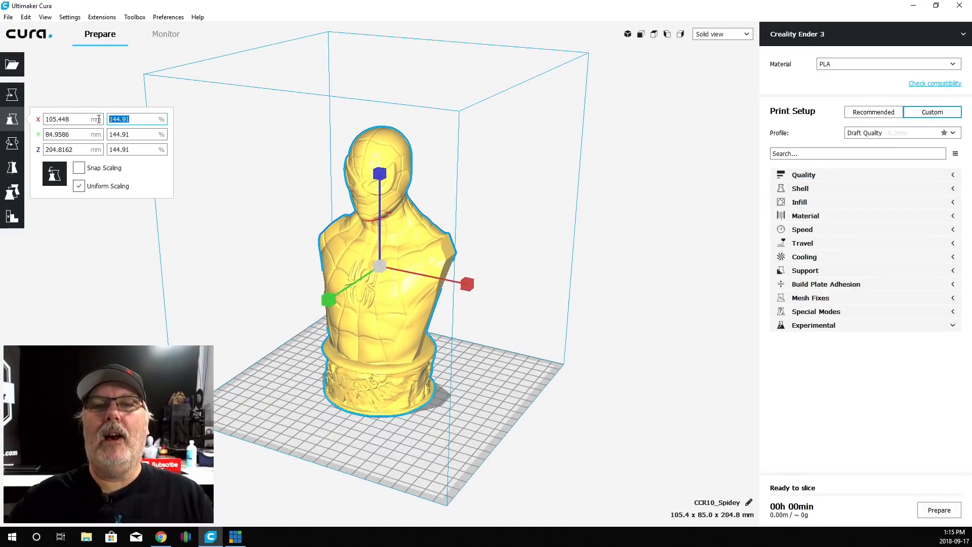
{"action": "type", "text": "150"}
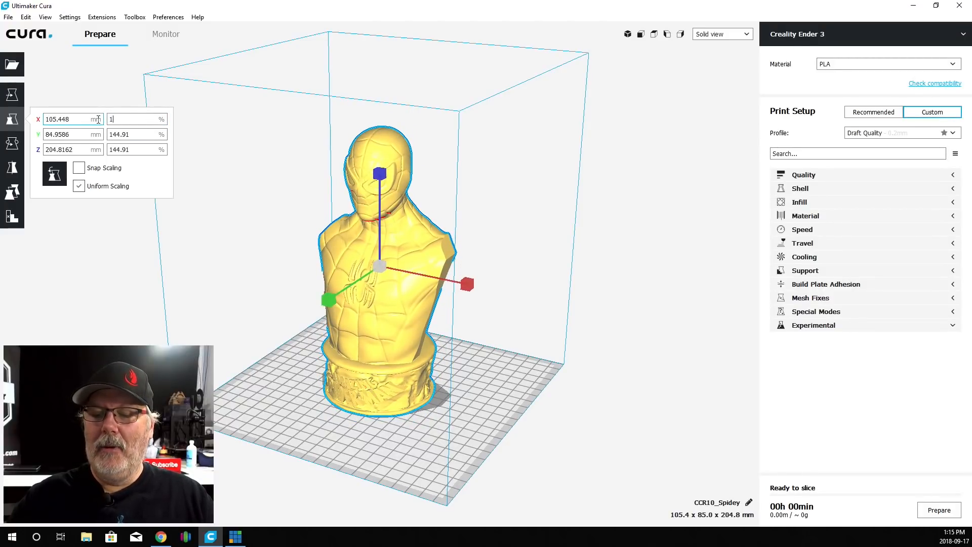
{"action": "key", "text": "Return"}
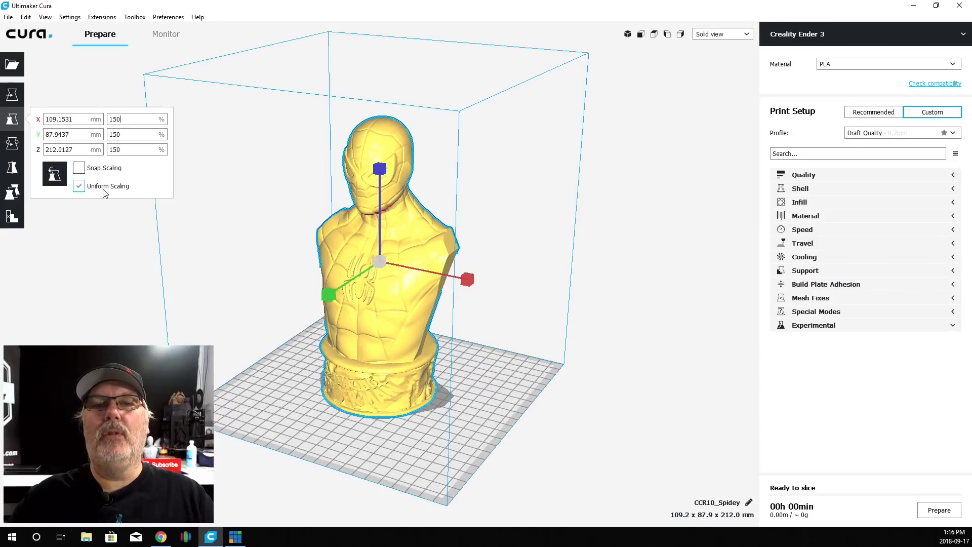
Step: Deselect the bust and examine the overhangs at its neck, the raised base lettering and the bottom edge meeting the build plate
{"action": "left_click", "coordinate": [103, 264]}
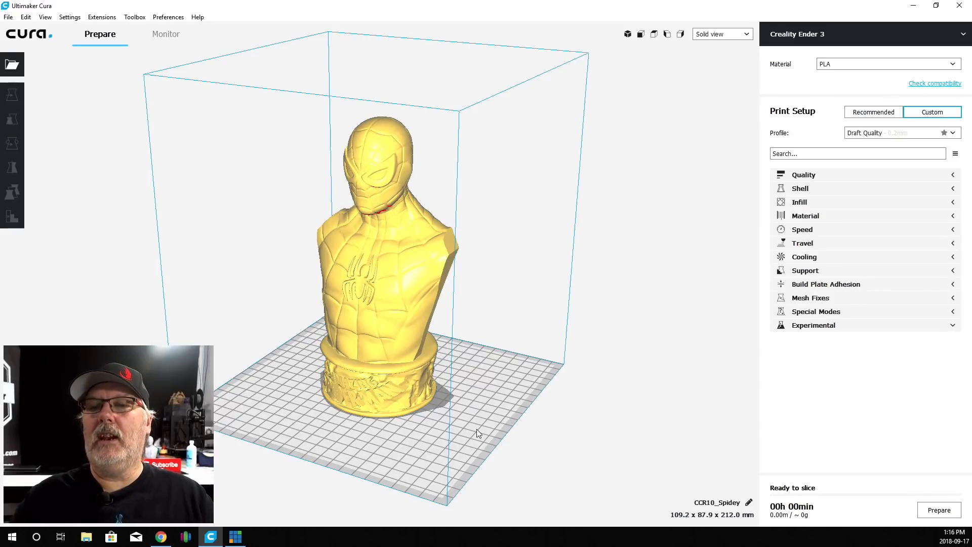
{"action": "right_click_drag", "start_coordinate": [473, 412], "coordinate": [440, 425]}
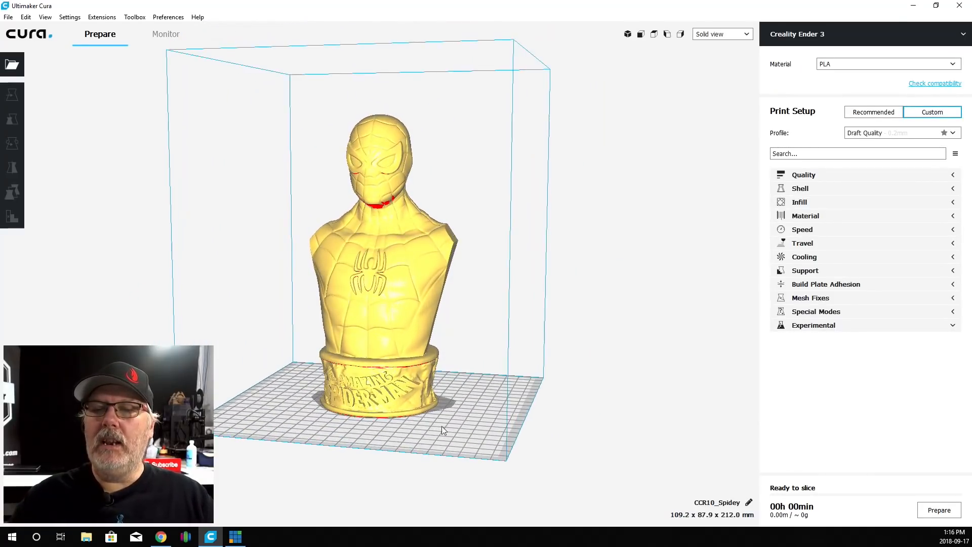
{"action": "scroll", "coordinate": [435, 427], "scroll_direction": "up", "scroll_amount": 5}
{"action": "middle_click_drag", "start_coordinate": [412, 446], "coordinate": [425, 184]}
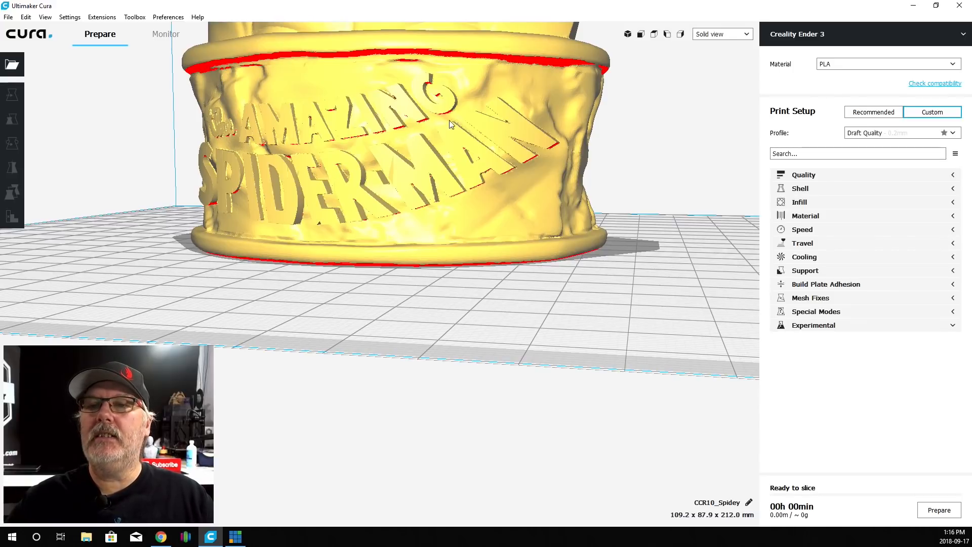
{"action": "scroll", "coordinate": [460, 259], "scroll_direction": "down", "scroll_amount": 5}
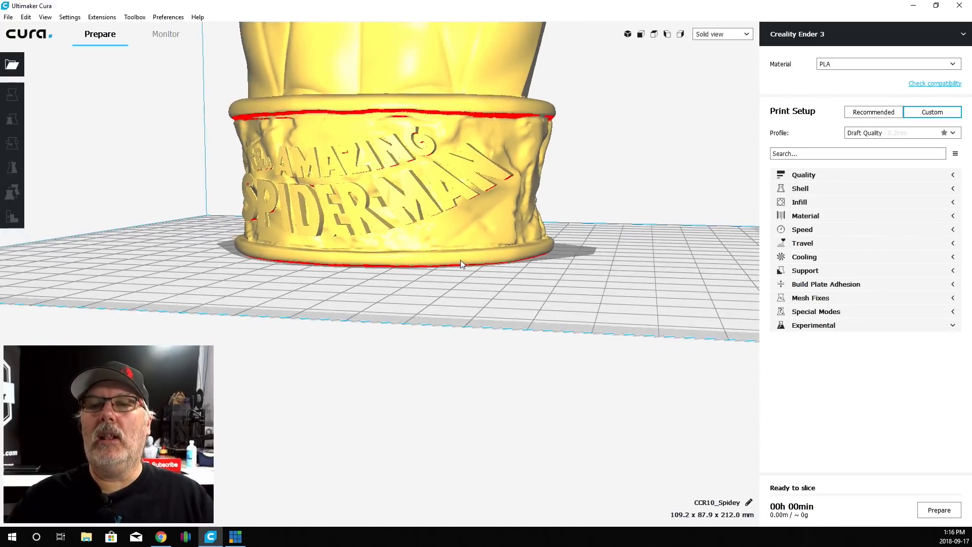
{"action": "scroll", "coordinate": [460, 260], "scroll_direction": "up", "scroll_amount": 4}
{"action": "scroll", "coordinate": [461, 260], "scroll_direction": "up", "scroll_amount": 2}
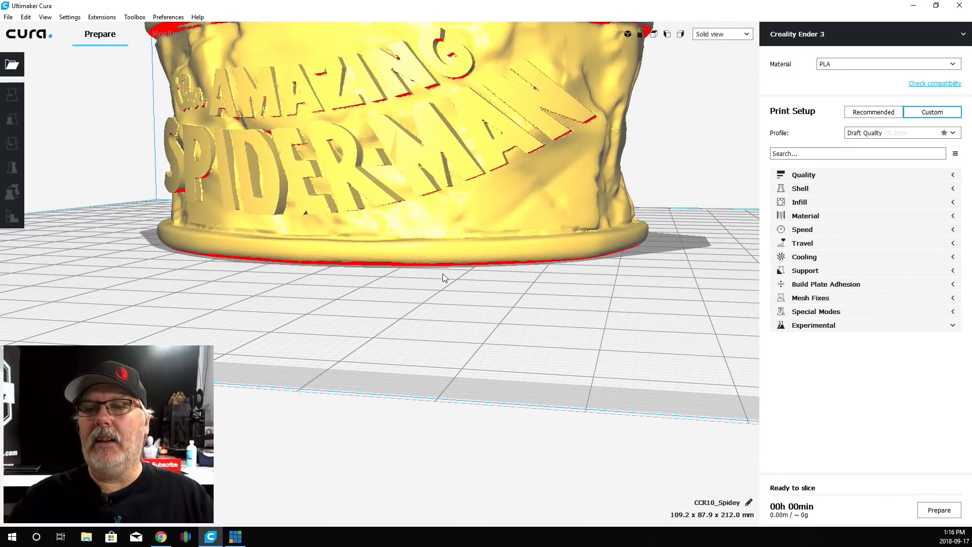
{"action": "scroll", "coordinate": [442, 273], "scroll_direction": "up", "scroll_amount": 5}
{"action": "scroll", "coordinate": [444, 277], "scroll_direction": "up", "scroll_amount": 2}
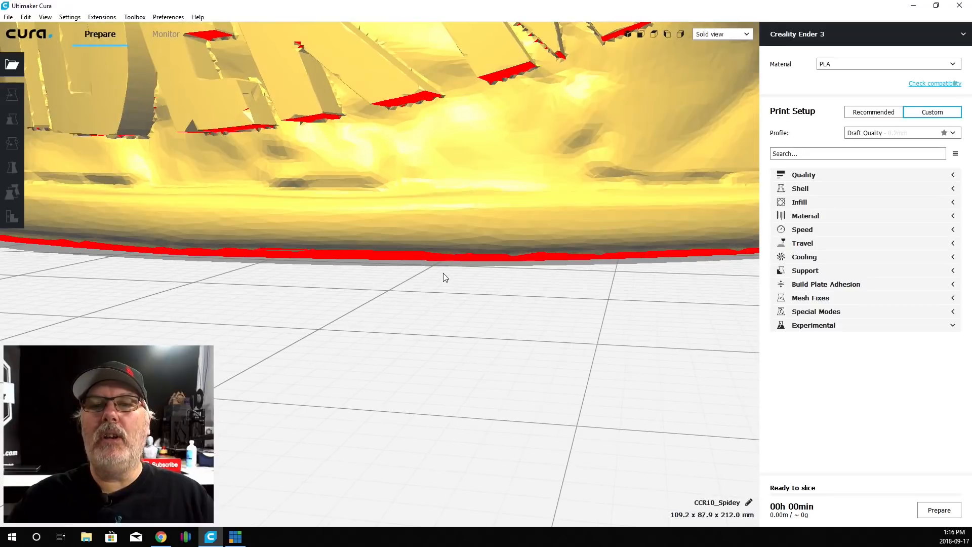
Step: Select the bust and set its Z position to -0.1 mm so its base sits slightly into the build plate
{"action": "left_click", "coordinate": [189, 148]}
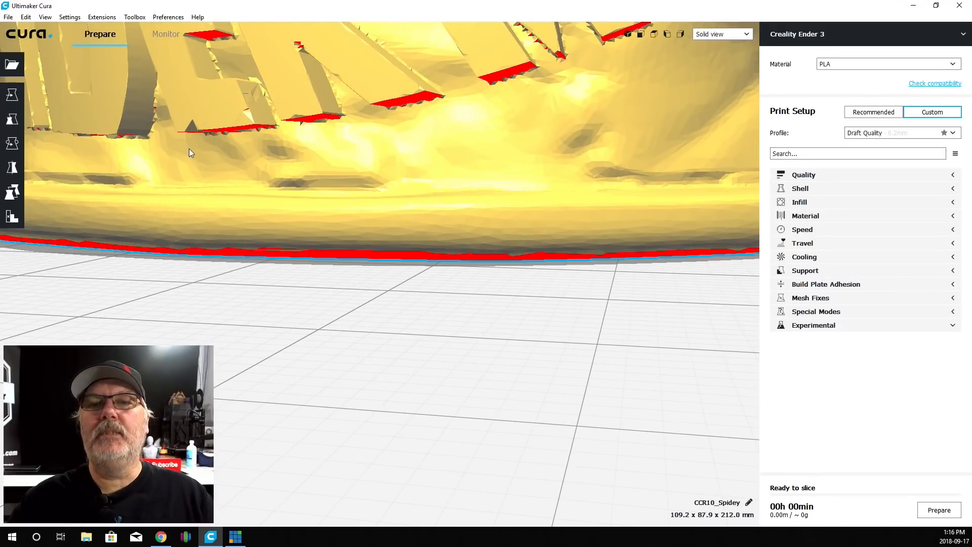
{"action": "key", "text": "s"}
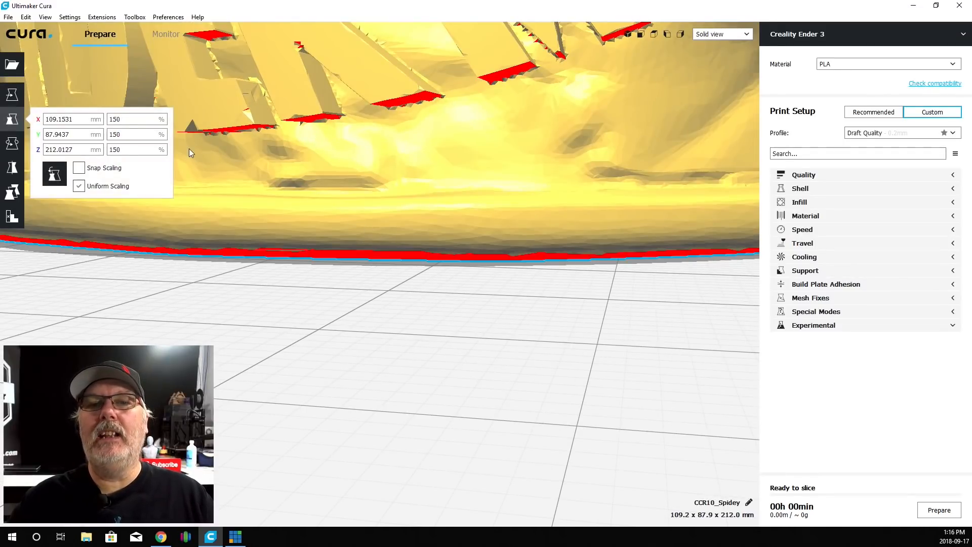
{"action": "left_click", "coordinate": [10, 95]}
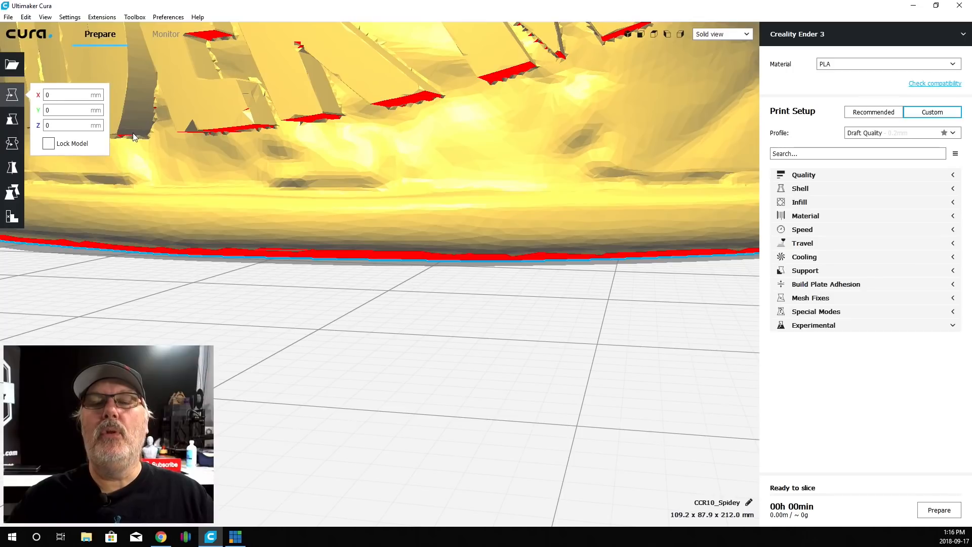
{"action": "left_click", "coordinate": [63, 125]}
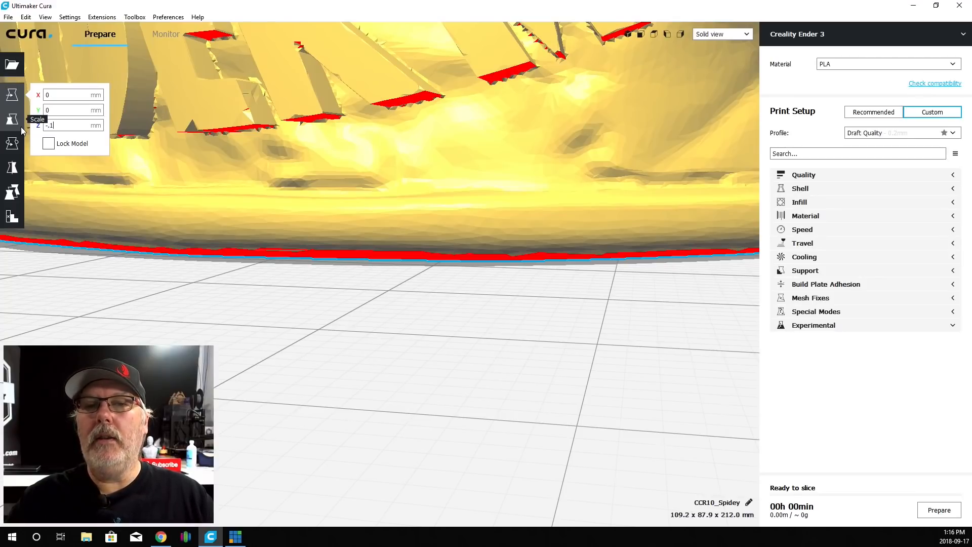
{"action": "key", "text": "Return"}
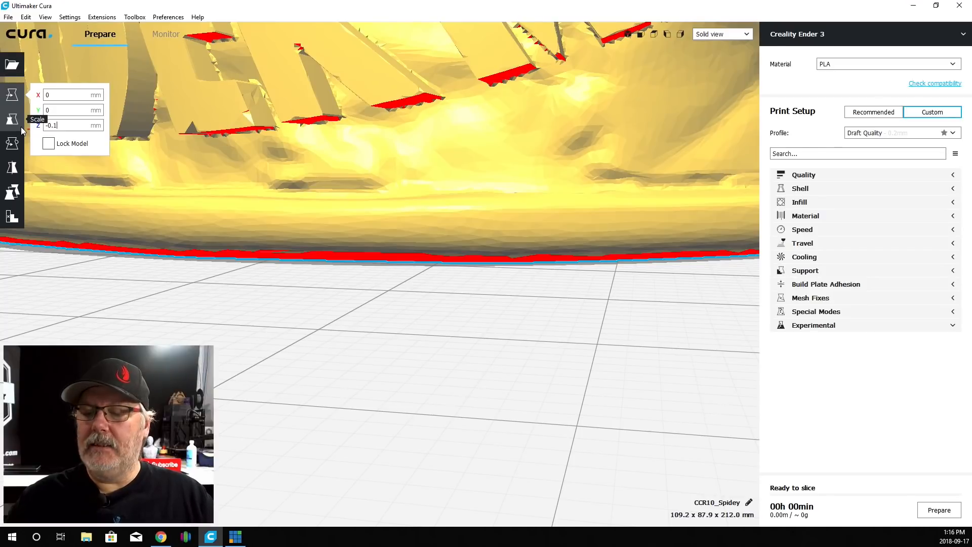
Step: Try Z positions of -0.5 mm and -0.8 mm for the bust and check its bottom edge from below
{"action": "key", "text": "BackSpace"}
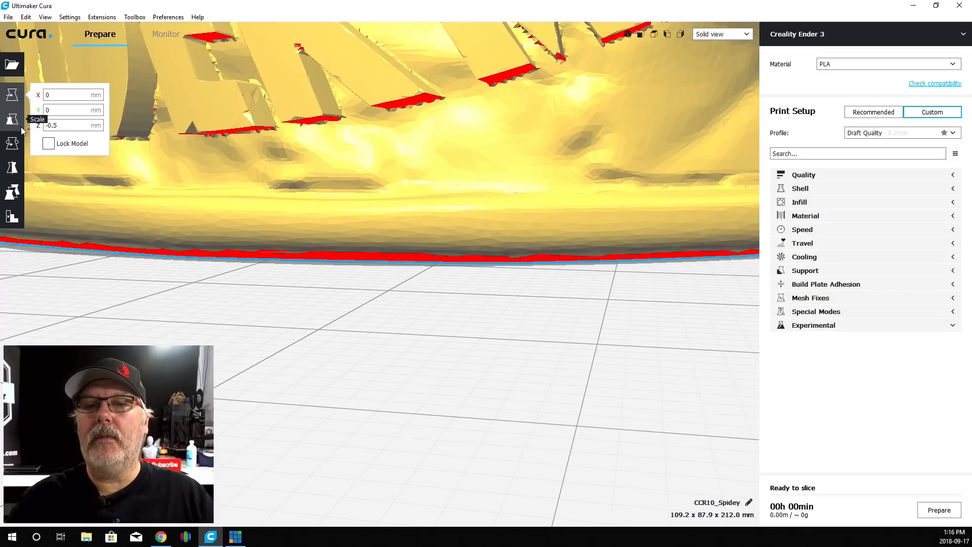
{"action": "key", "text": "Return"}
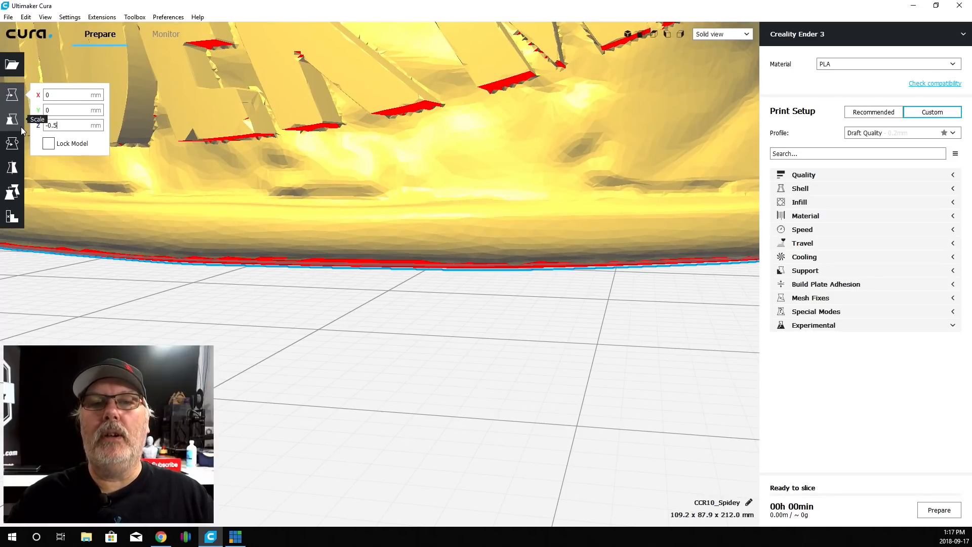
{"action": "key", "text": "BackSpace"}
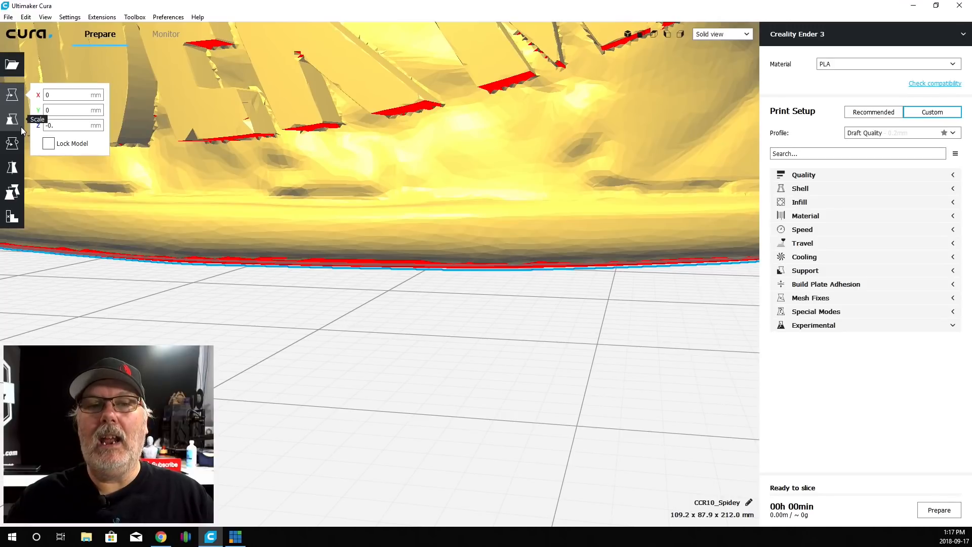
{"action": "key", "text": "Return"}
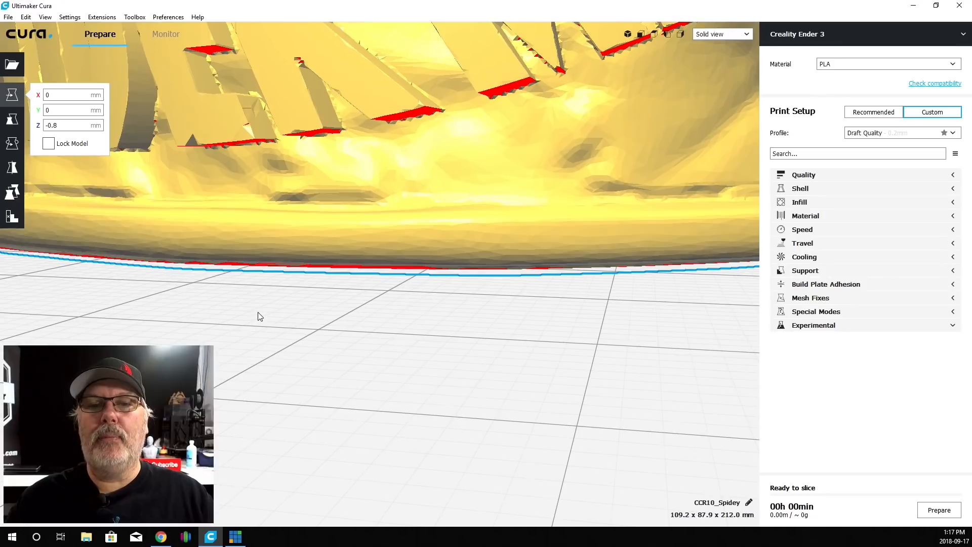
{"action": "right_click_drag", "start_coordinate": [253, 318], "coordinate": [341, 257]}
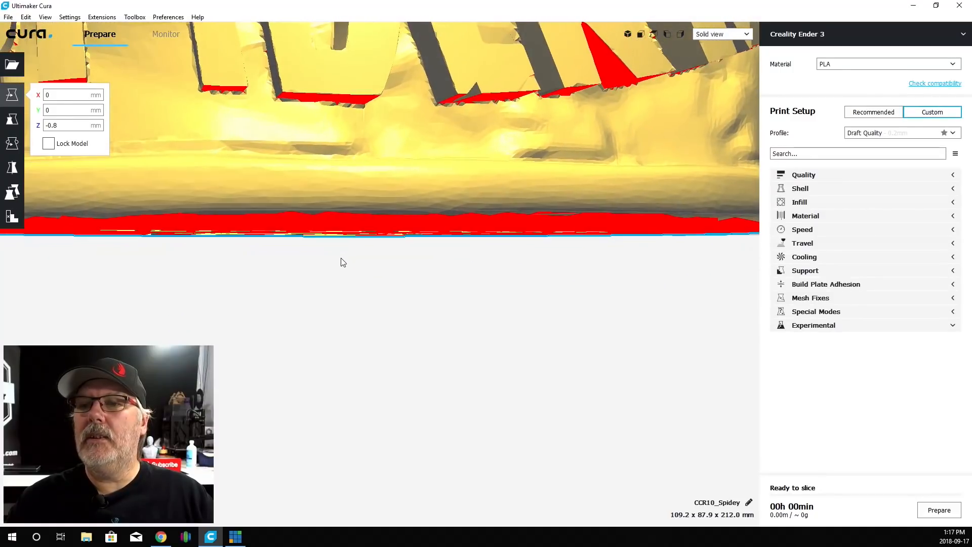
Step: Set the bust's Z position to -1 mm and inspect its base, lettering and overall placement on the build plate
{"action": "left_click_drag", "start_coordinate": [66, 127], "coordinate": [34, 129]}
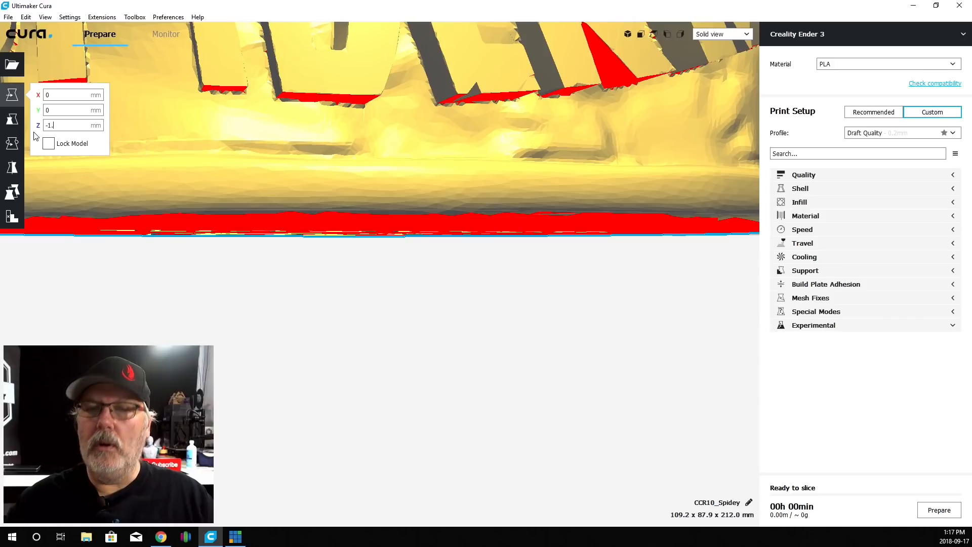
{"action": "type", "text": "-1.0"}
{"action": "key", "text": "Return"}
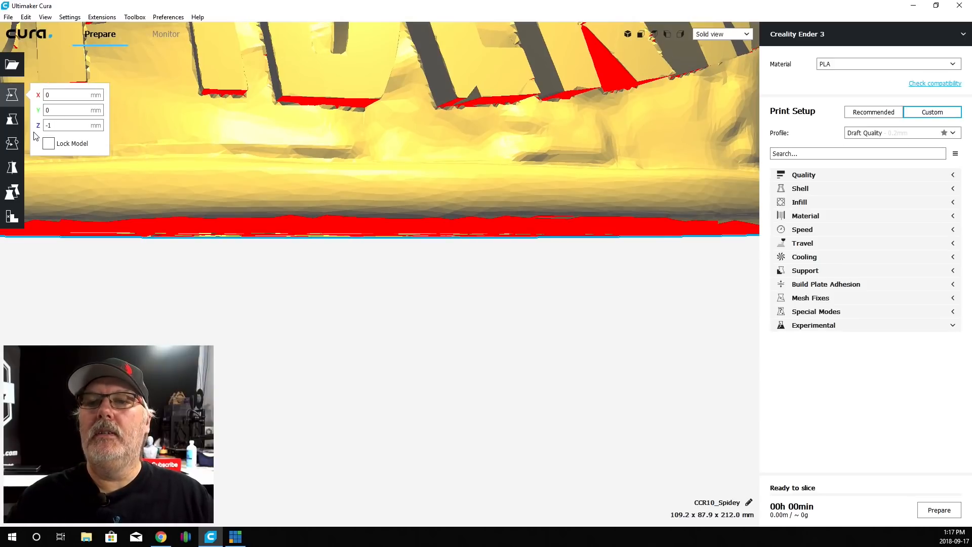
{"action": "right_click_drag", "start_coordinate": [357, 240], "coordinate": [275, 283]}
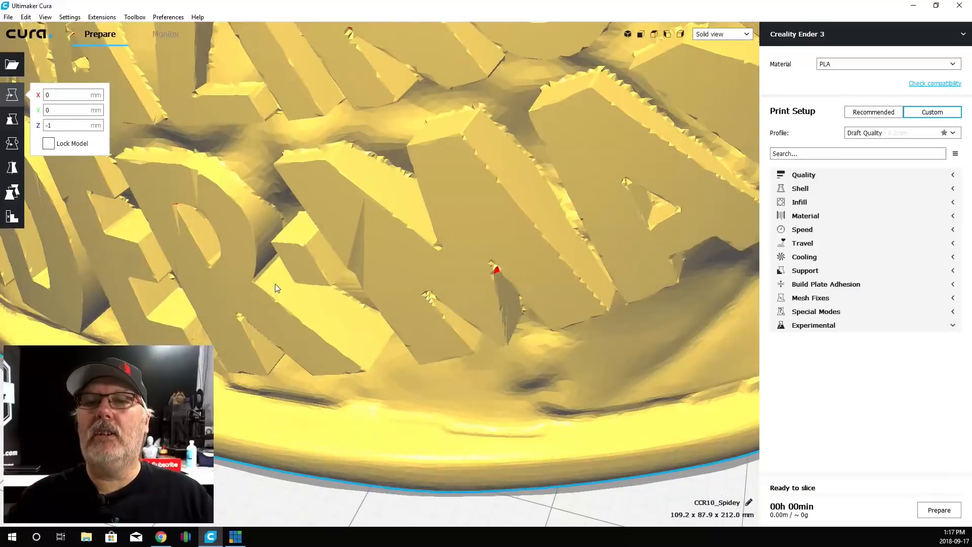
{"action": "scroll", "coordinate": [276, 283], "scroll_direction": "down", "scroll_amount": 3}
{"action": "scroll", "coordinate": [275, 282], "scroll_direction": "down", "scroll_amount": 3}
{"action": "scroll", "coordinate": [357, 160], "scroll_direction": "down", "scroll_amount": 3}
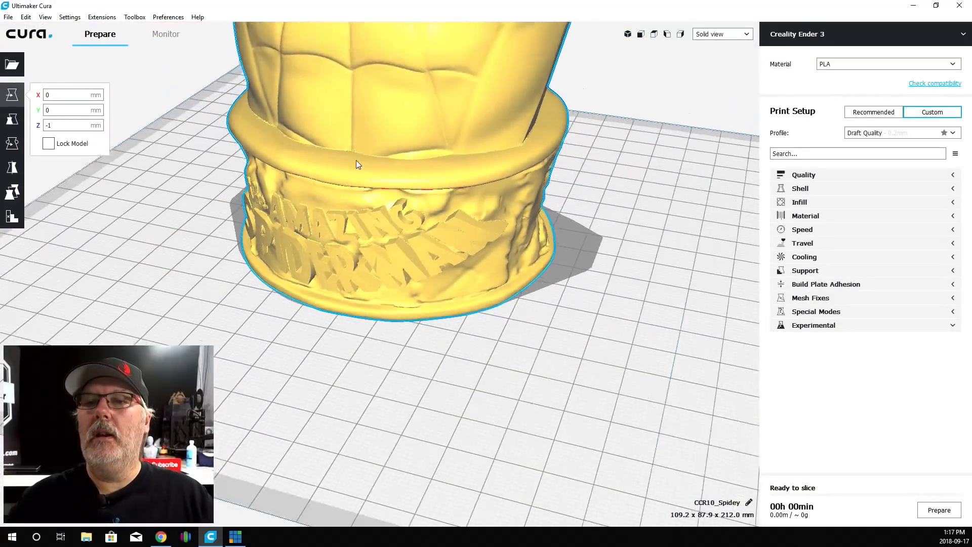
{"action": "scroll", "coordinate": [359, 160], "scroll_direction": "down", "scroll_amount": 5}
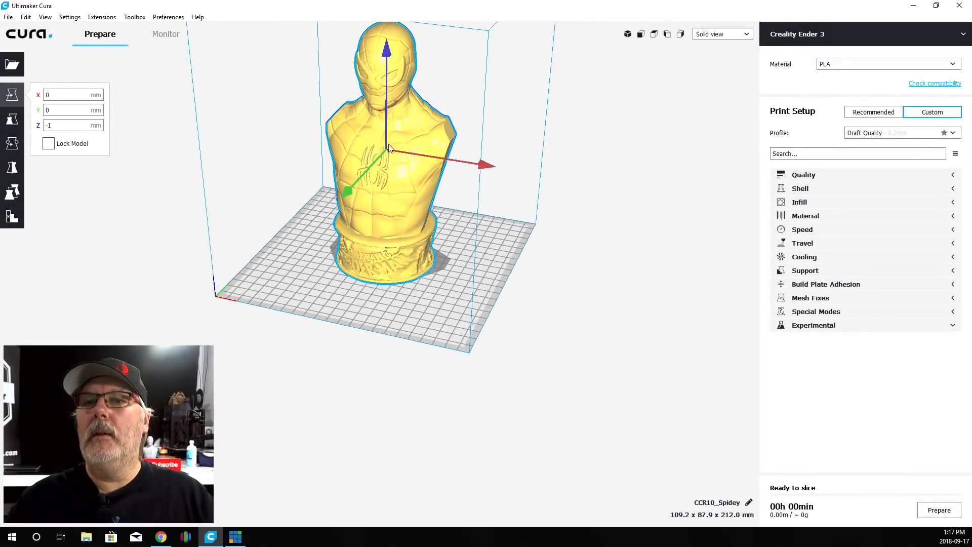
{"action": "right_click_drag", "start_coordinate": [387, 166], "coordinate": [365, 299]}
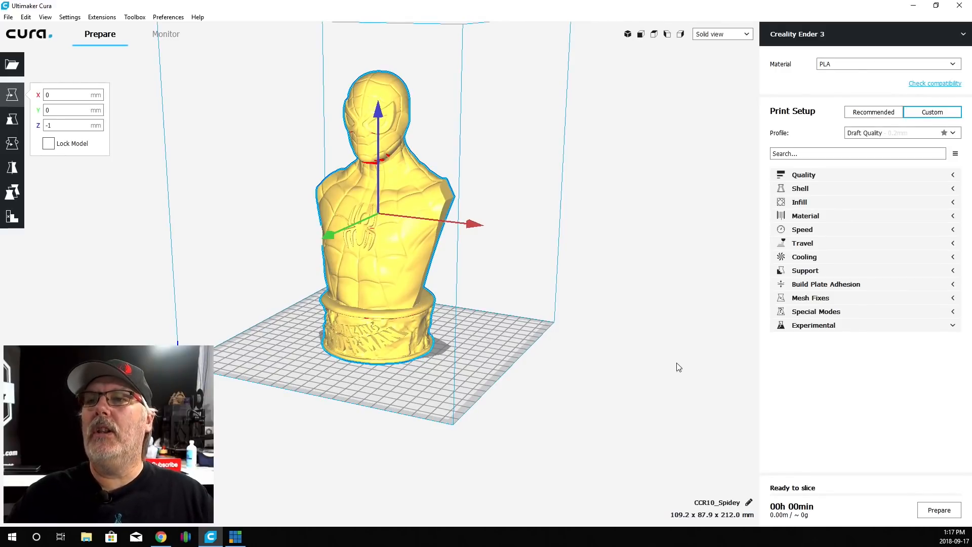
Step: Switch the model display to Layer view and slice the bust
{"action": "left_click", "coordinate": [741, 35]}
{"action": "left_click", "coordinate": [722, 64]}
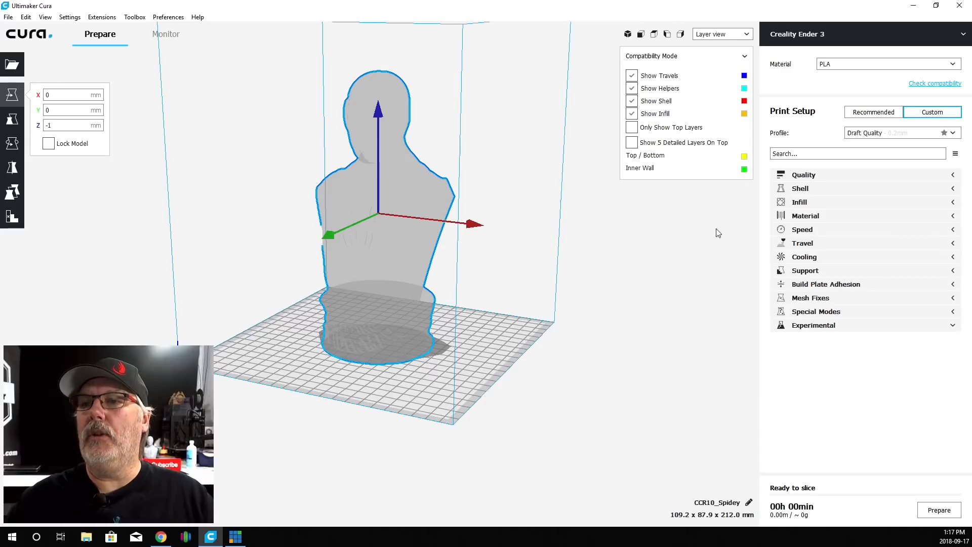
{"action": "left_click", "coordinate": [939, 510]}
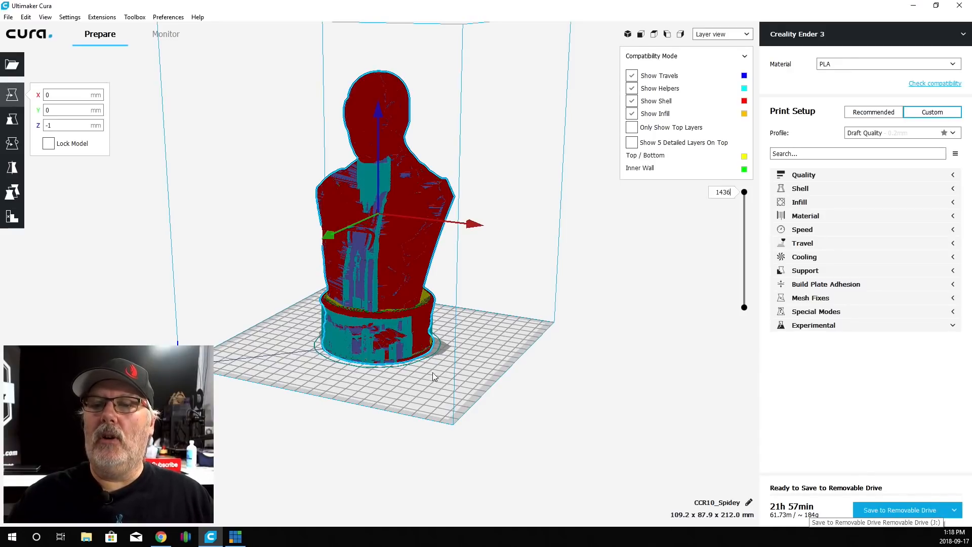
Step: Examine the sliced bust's layers and supports from layer 1 through about layer 616 up to the top layer, 1436
{"action": "right_click_drag", "start_coordinate": [414, 378], "coordinate": [406, 343]}
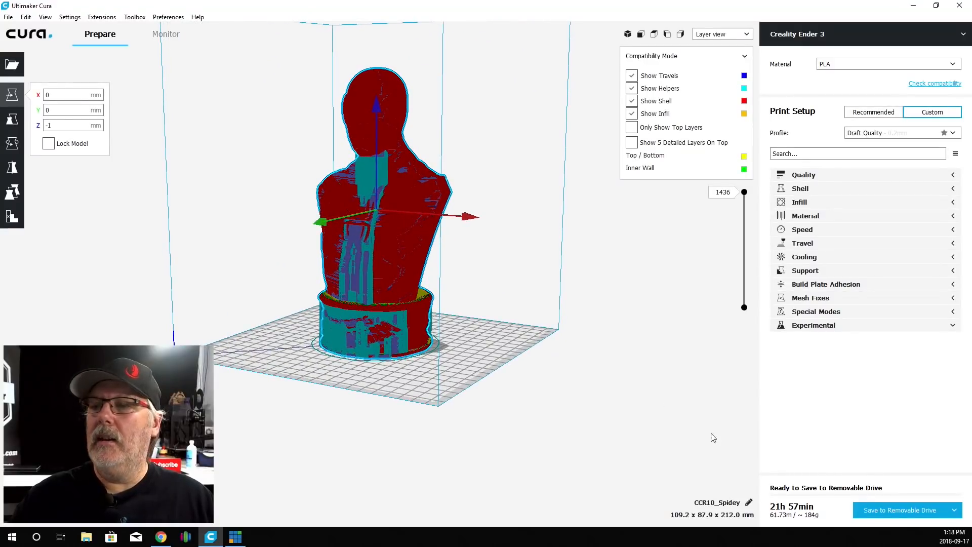
{"action": "left_click_drag", "start_coordinate": [744, 193], "coordinate": [744, 303]}
{"action": "right_click_drag", "start_coordinate": [409, 388], "coordinate": [412, 366]}
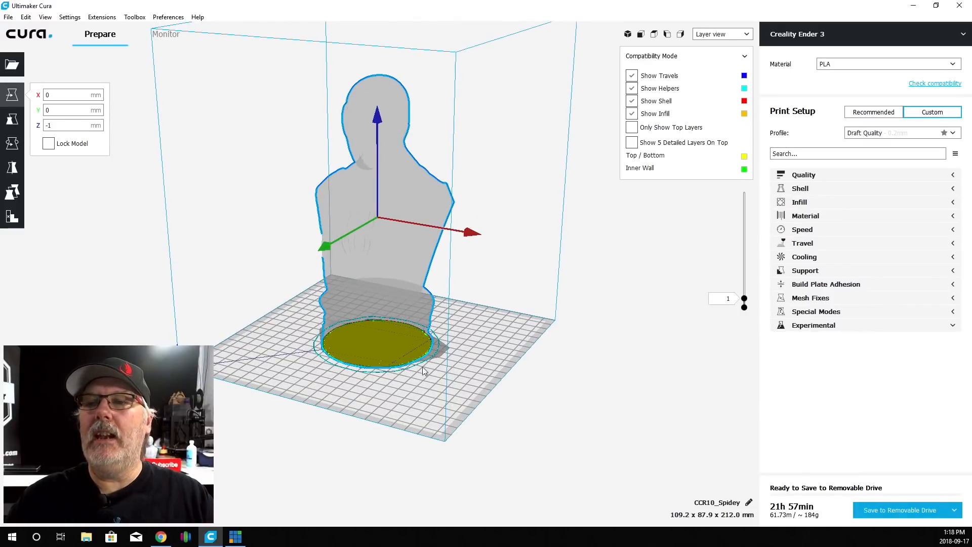
{"action": "left_click_drag", "start_coordinate": [744, 300], "coordinate": [761, 250]}
{"action": "right_click_drag", "start_coordinate": [434, 370], "coordinate": [643, 198]}
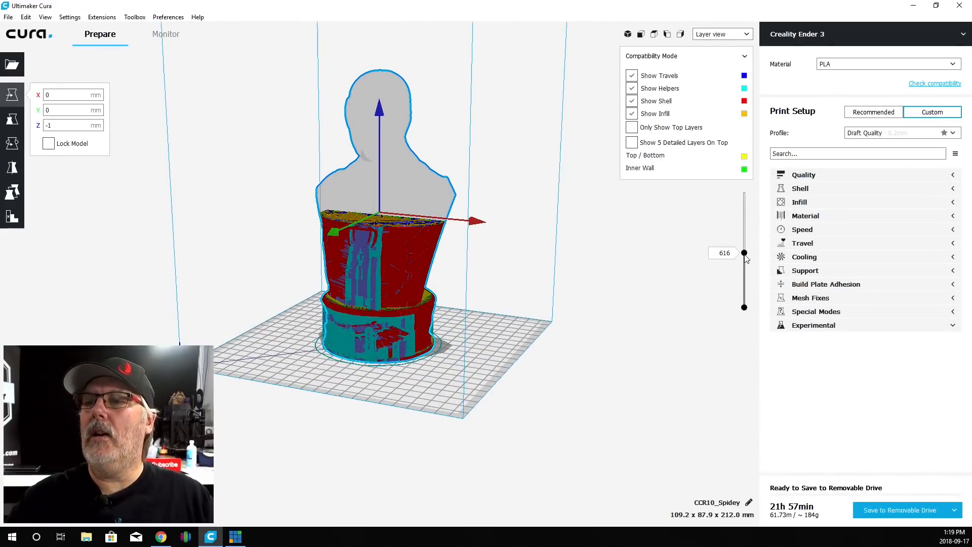
{"action": "left_click_drag", "start_coordinate": [745, 258], "coordinate": [751, 183]}
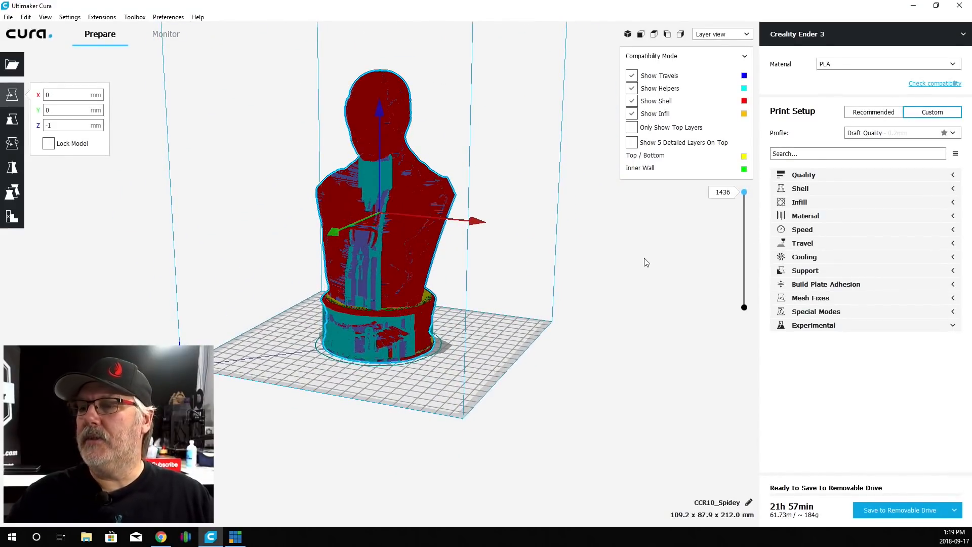